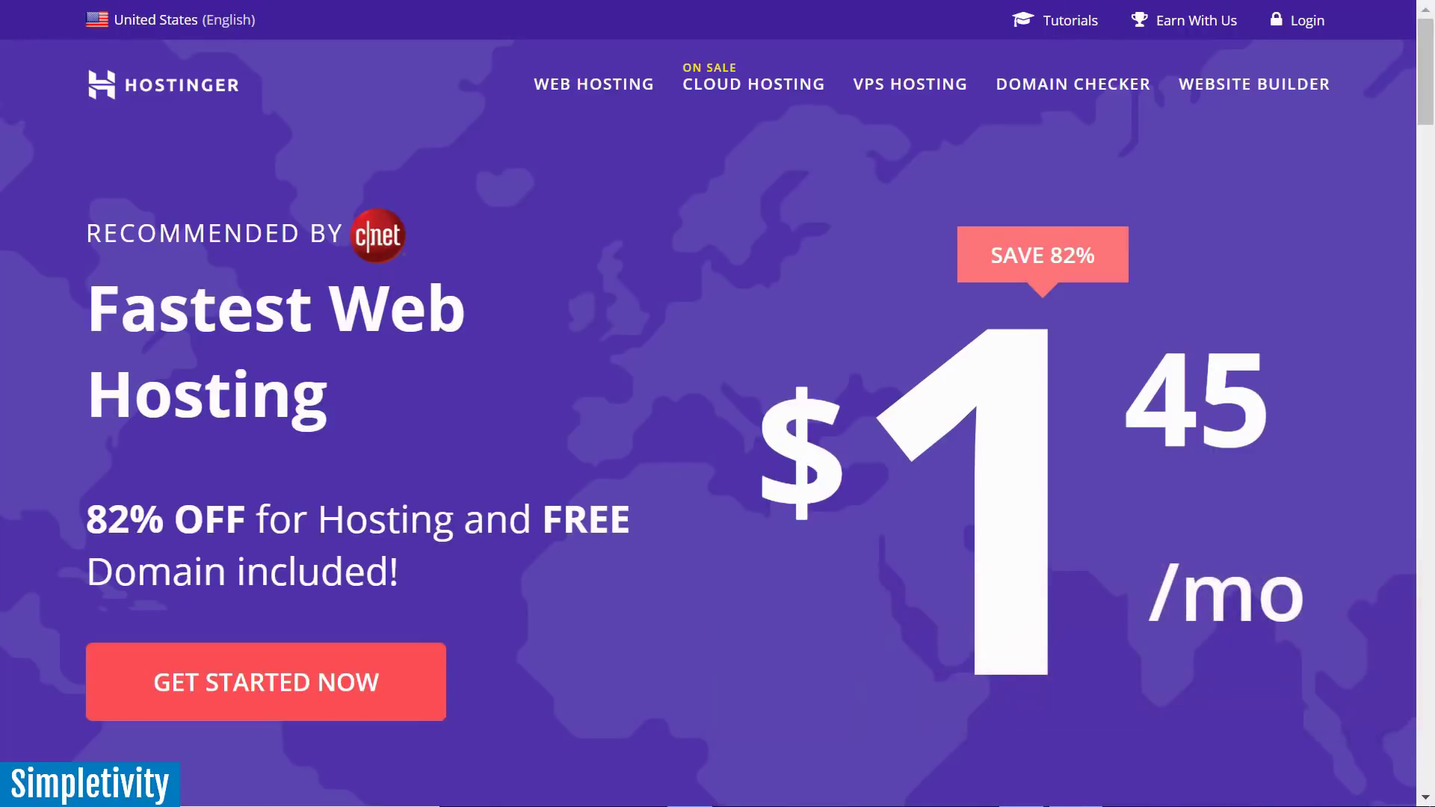
Scroll down the Hostinger homepage to review the hosting plan cards, prices and services.
scroll(718, 404, down, 20)
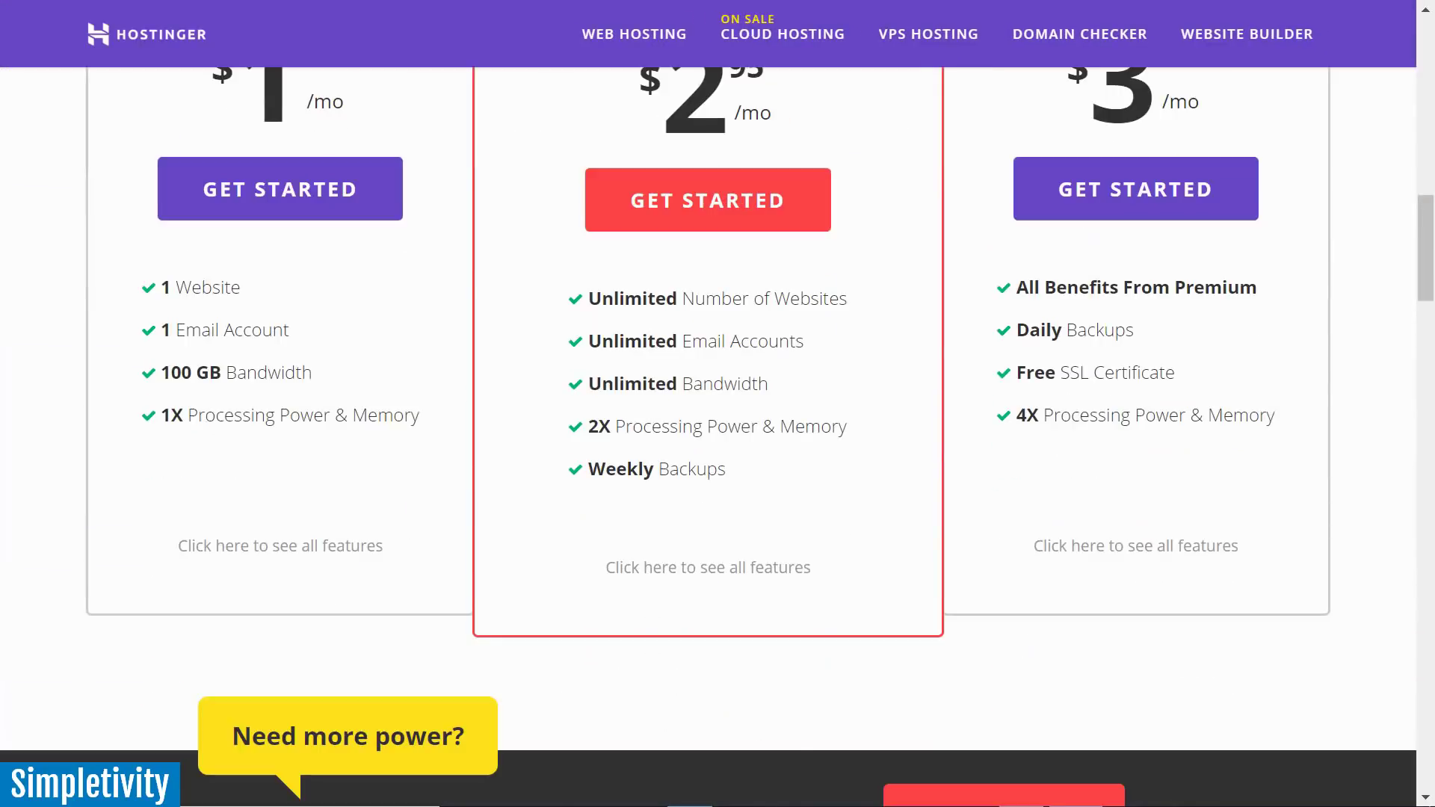
scroll(718, 404, down, 3)
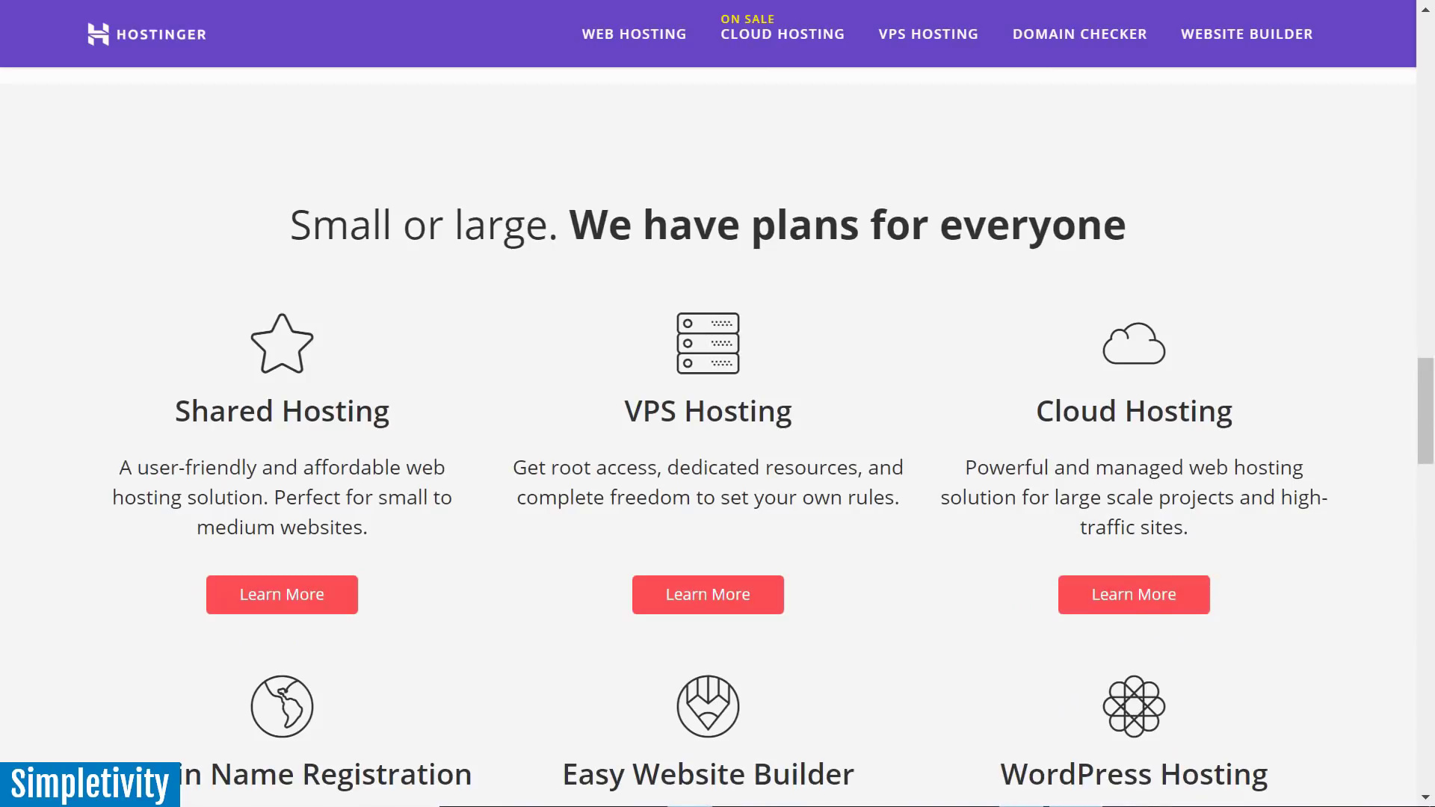
scroll(717, 404, down, 2)
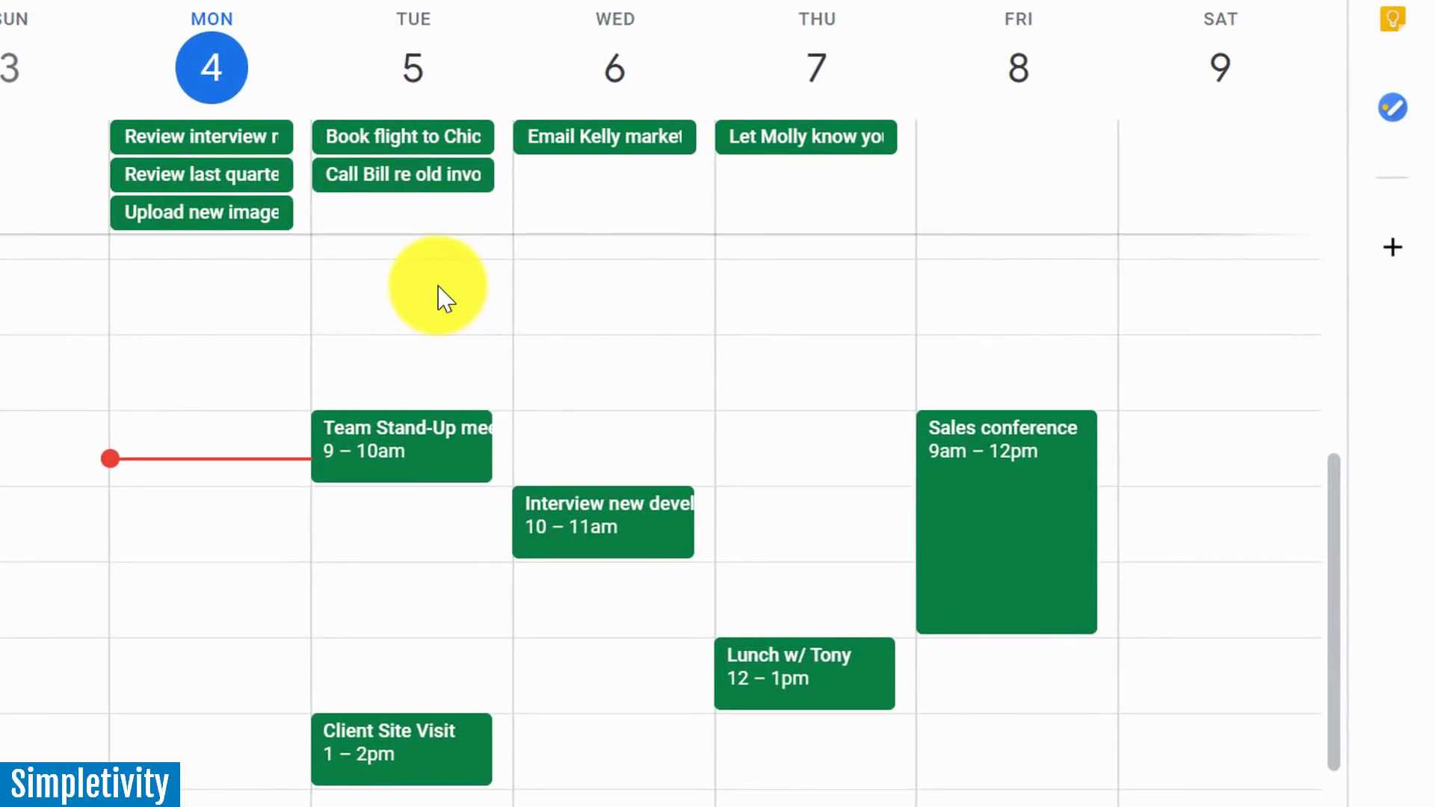
Create an all-day item titled 'New task 1' in Tuesday Feb 5's all-day row and save it.
click(413, 222)
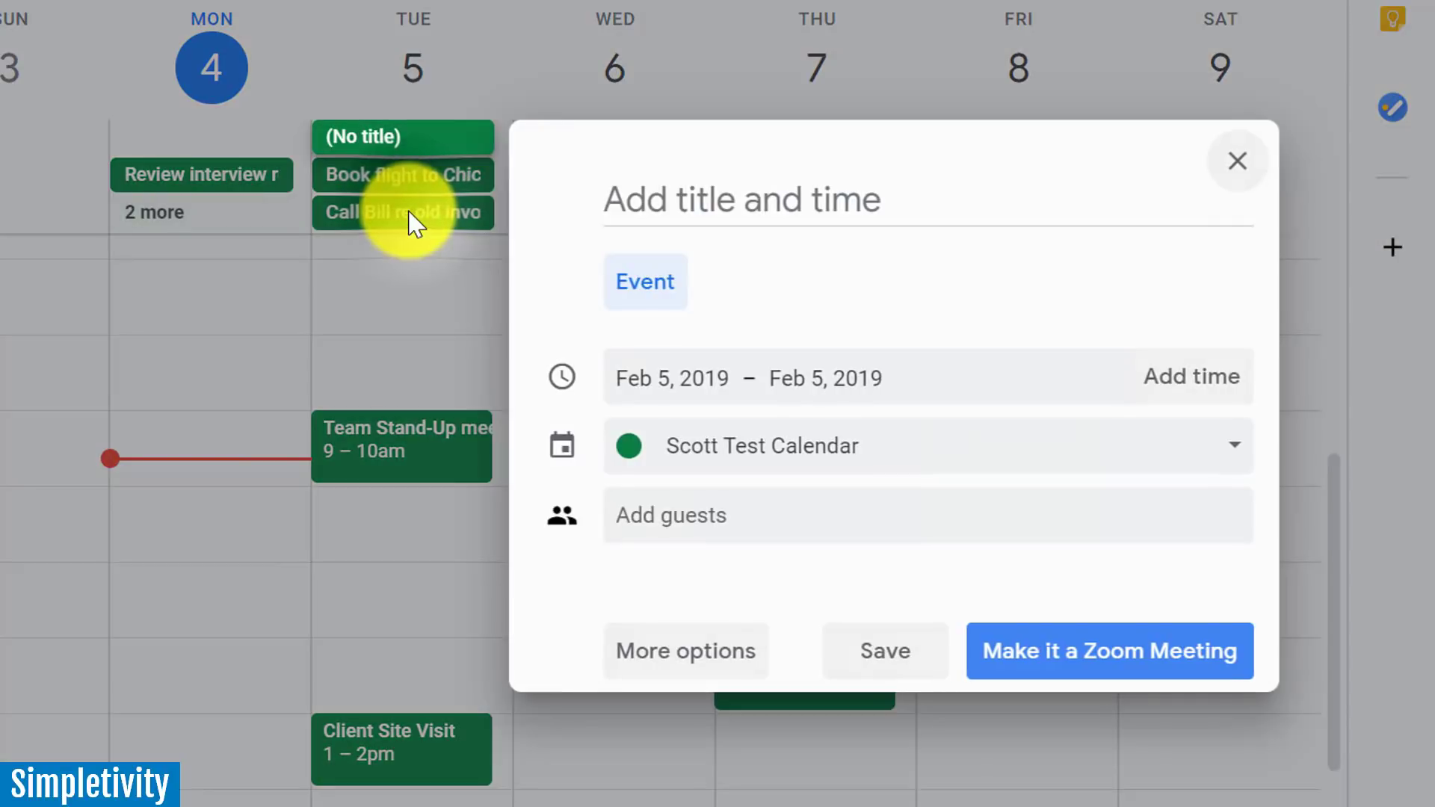
text(New task 1)
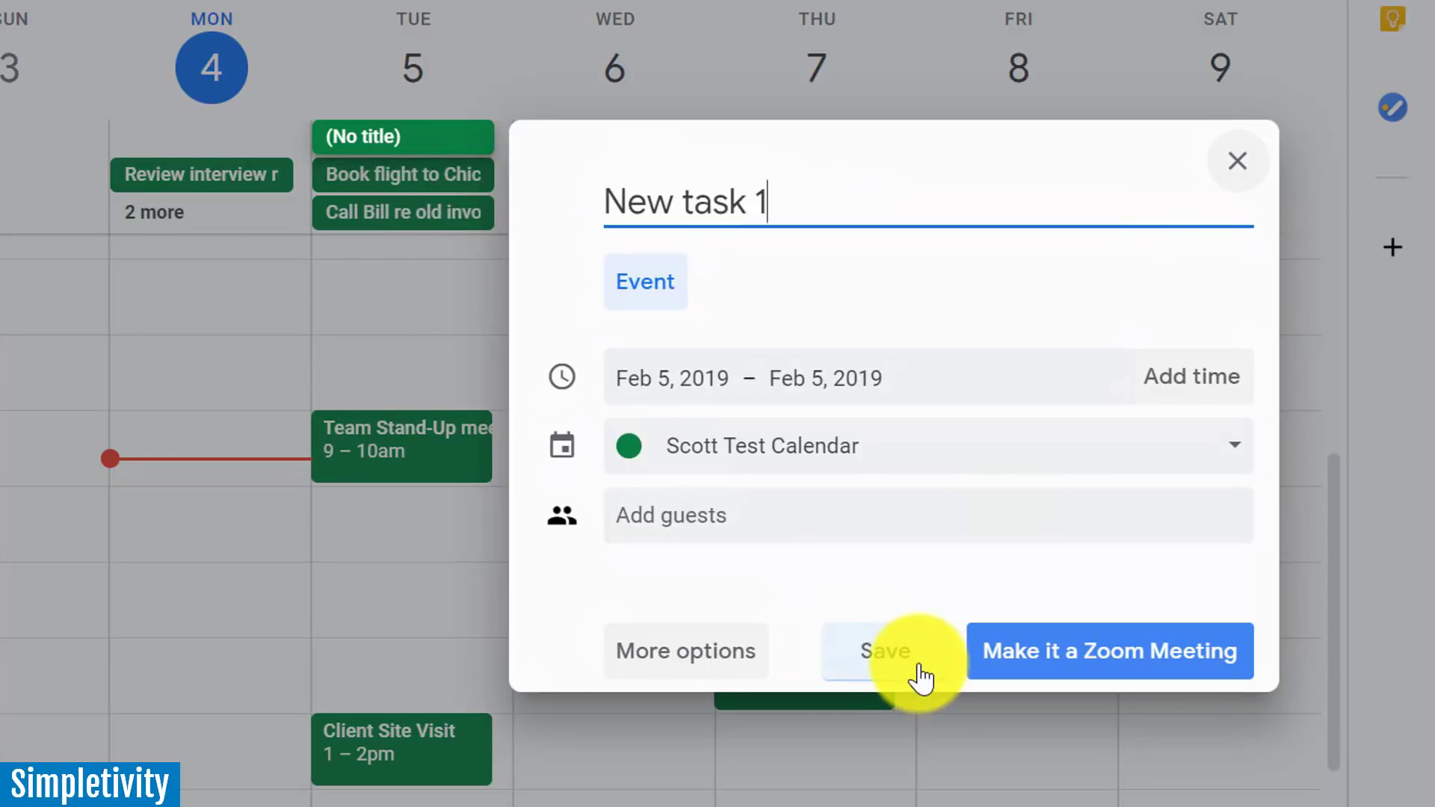
click(912, 667)
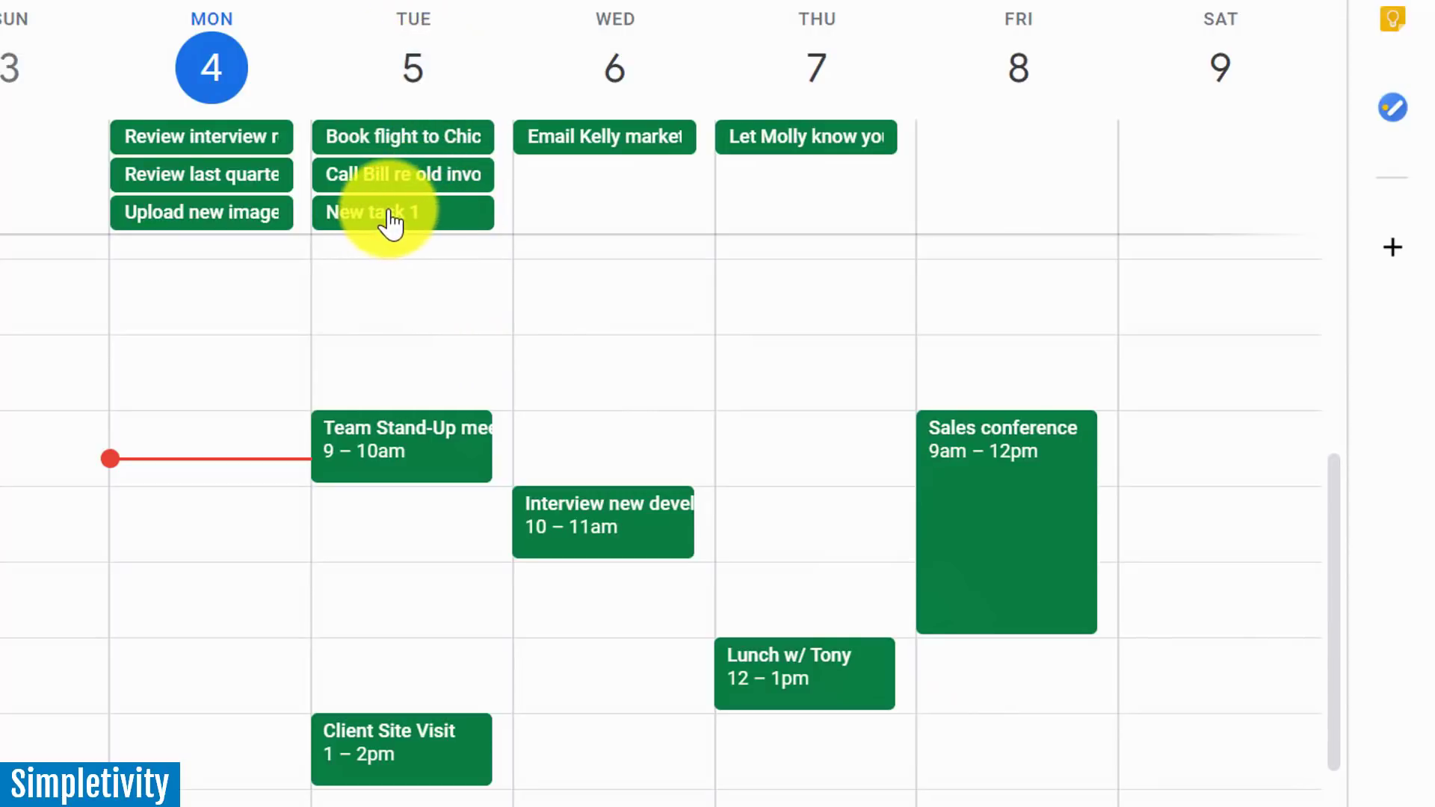
Drag New task 1 to Thursday, Feb 7, and the Review interview task from Monday to Tuesday.
drag(390, 221, 795, 222)
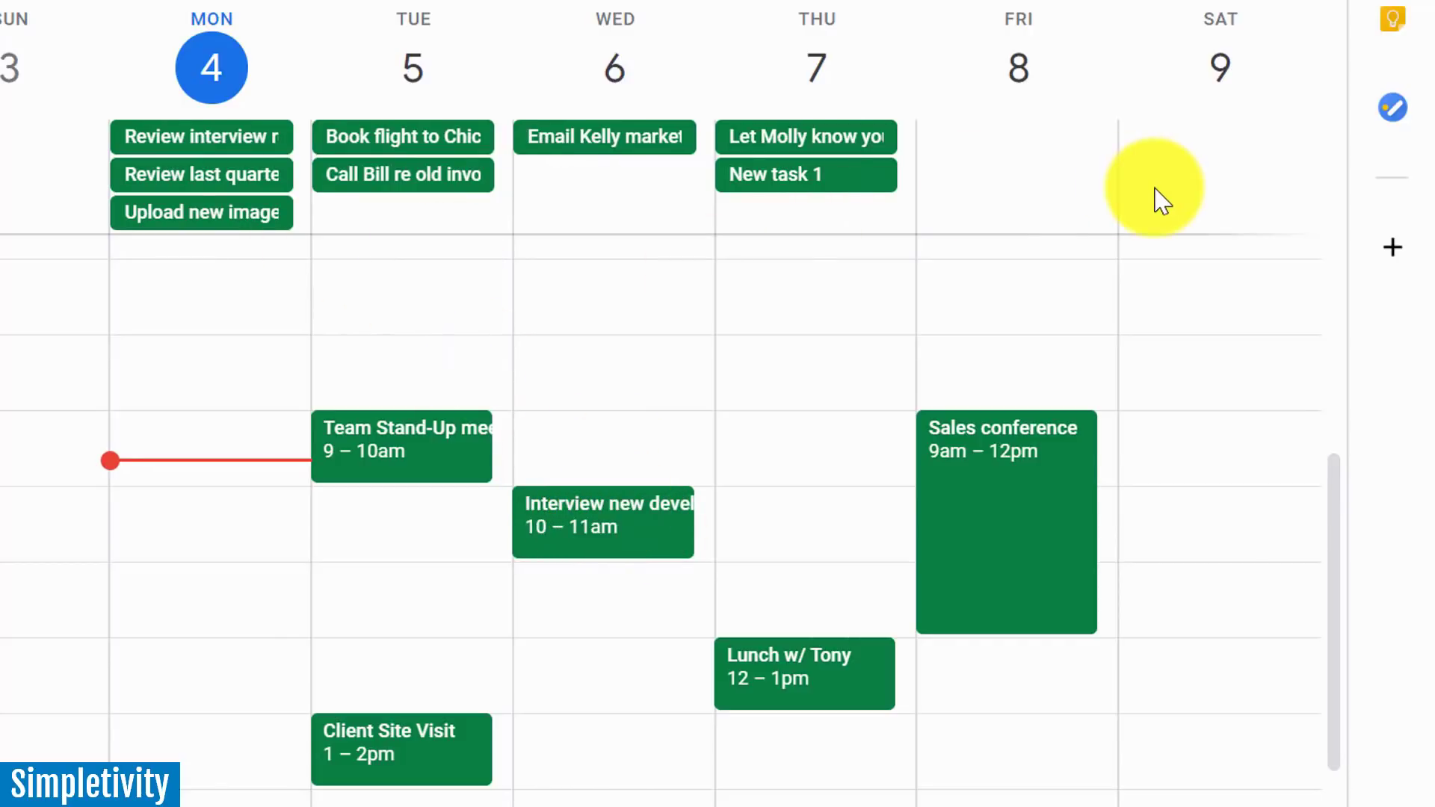
drag(221, 136, 426, 225)
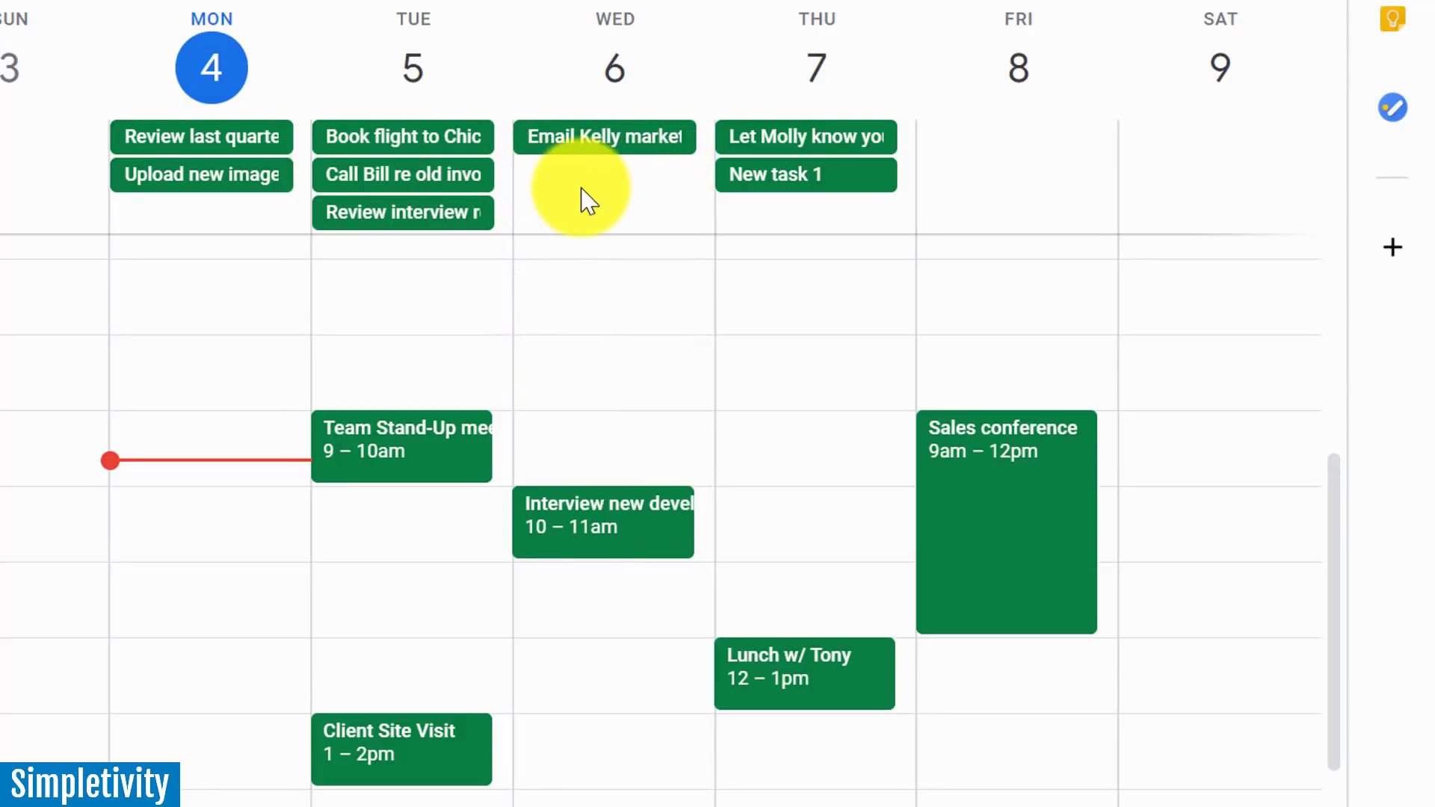
drag(588, 188, 584, 200)
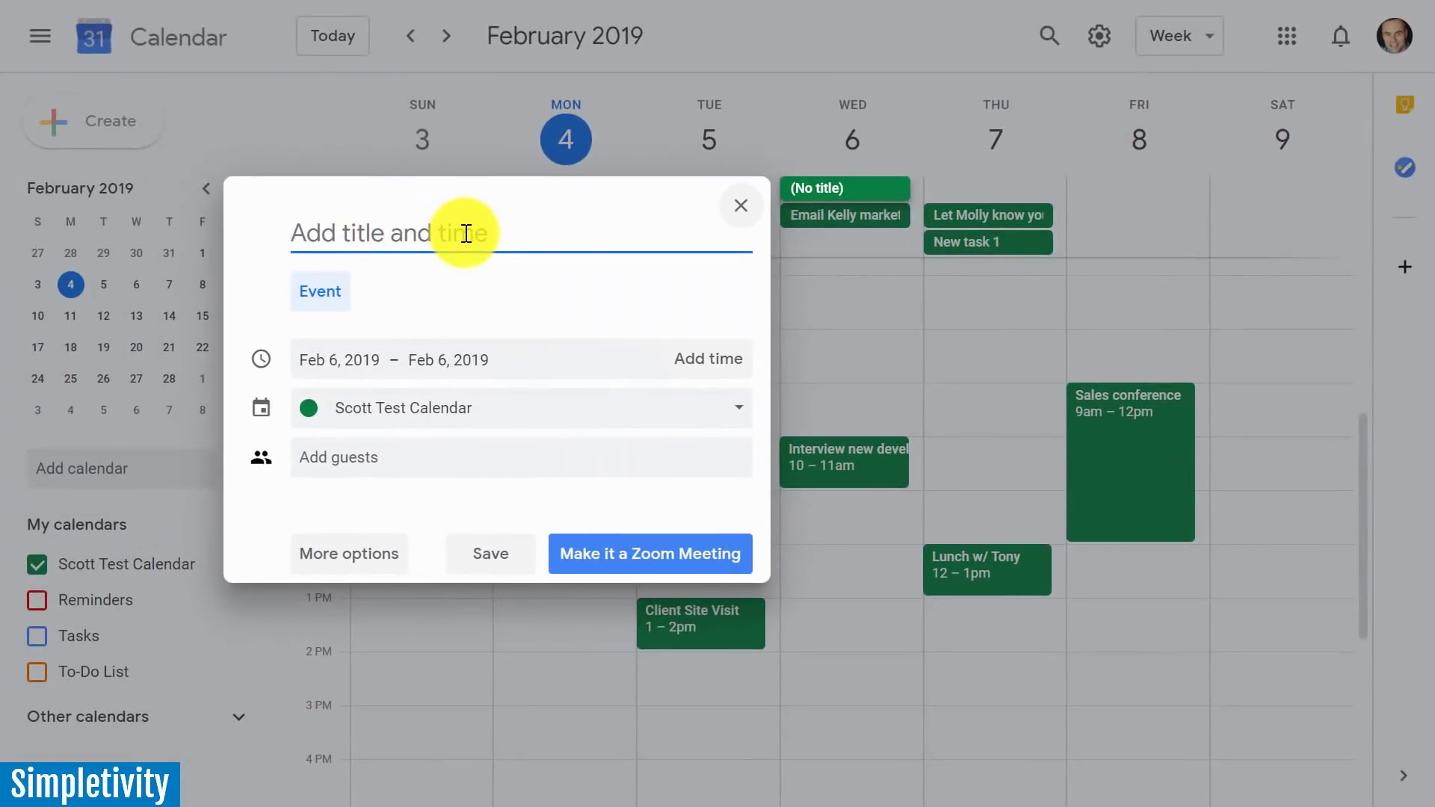
Discard the untitled Wednesday event, then view the Email market report task's full edit page and close it.
click(746, 210)
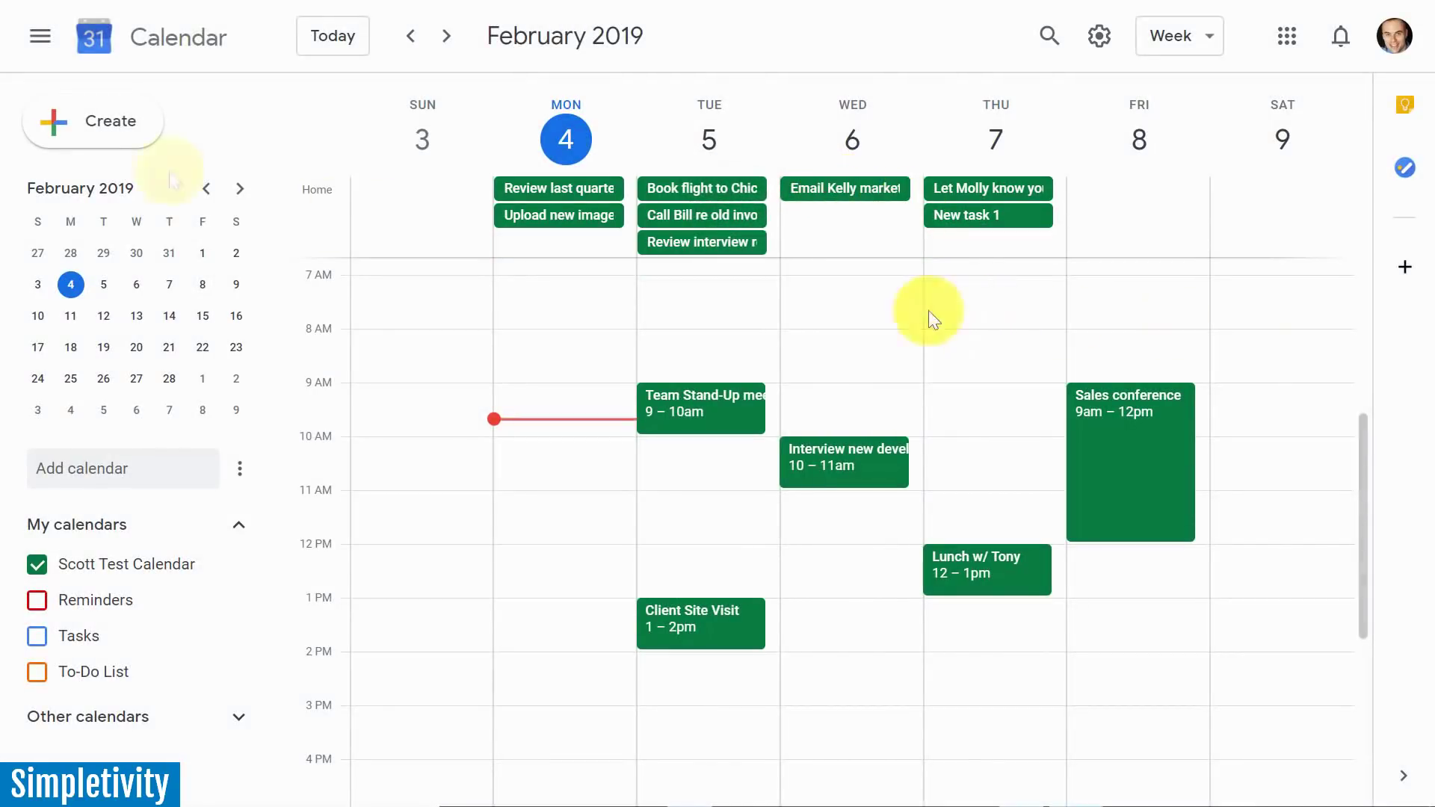
click(839, 199)
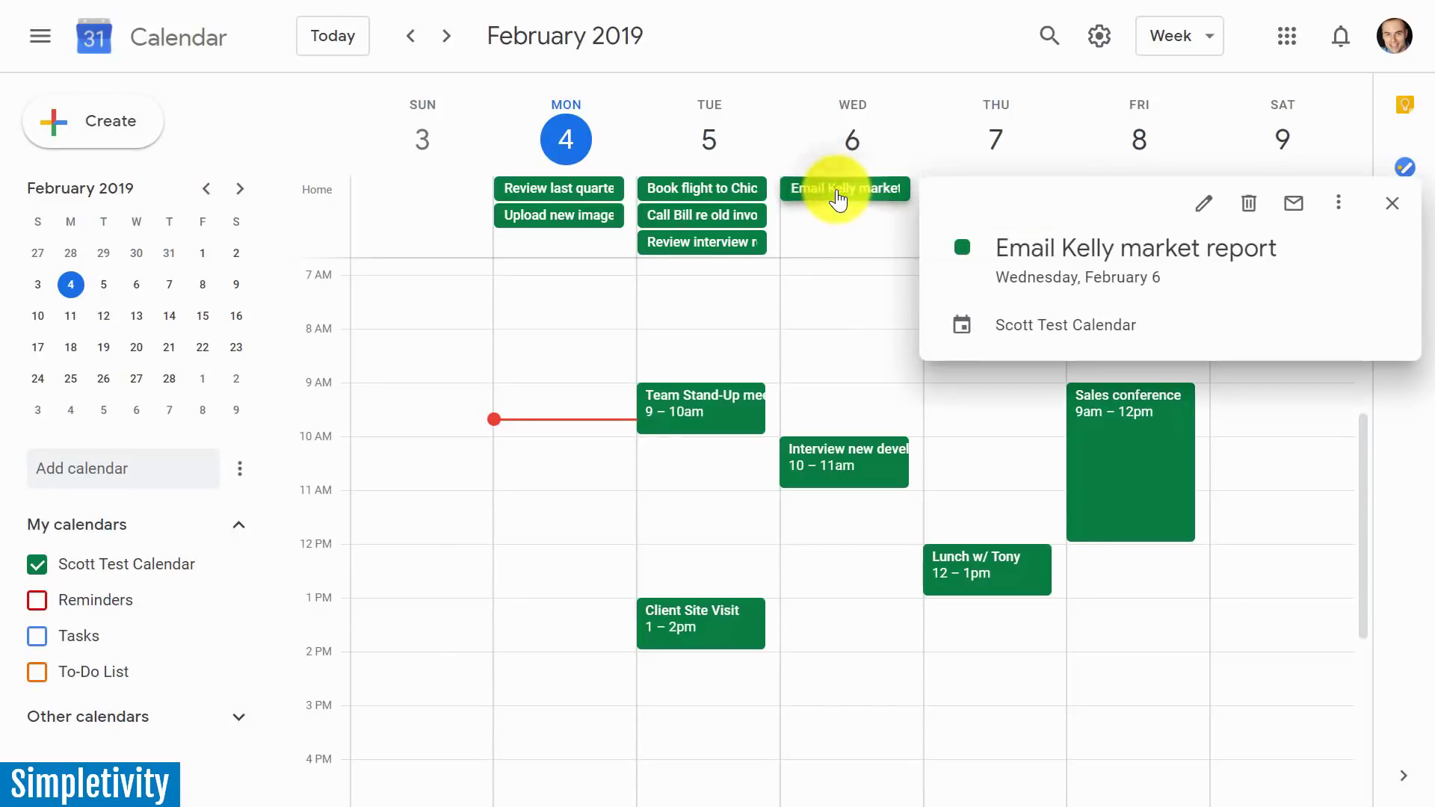
click(1203, 204)
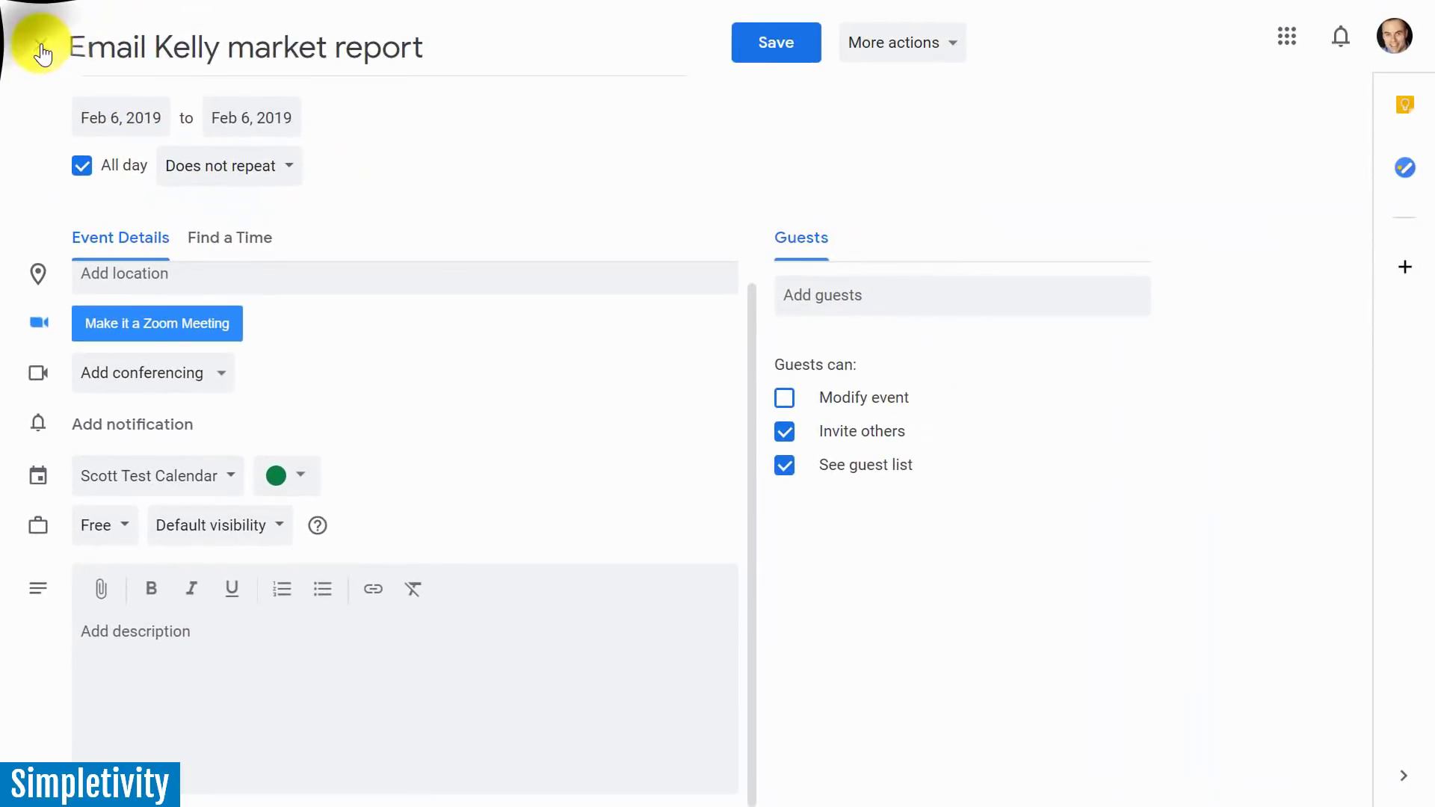
click(42, 52)
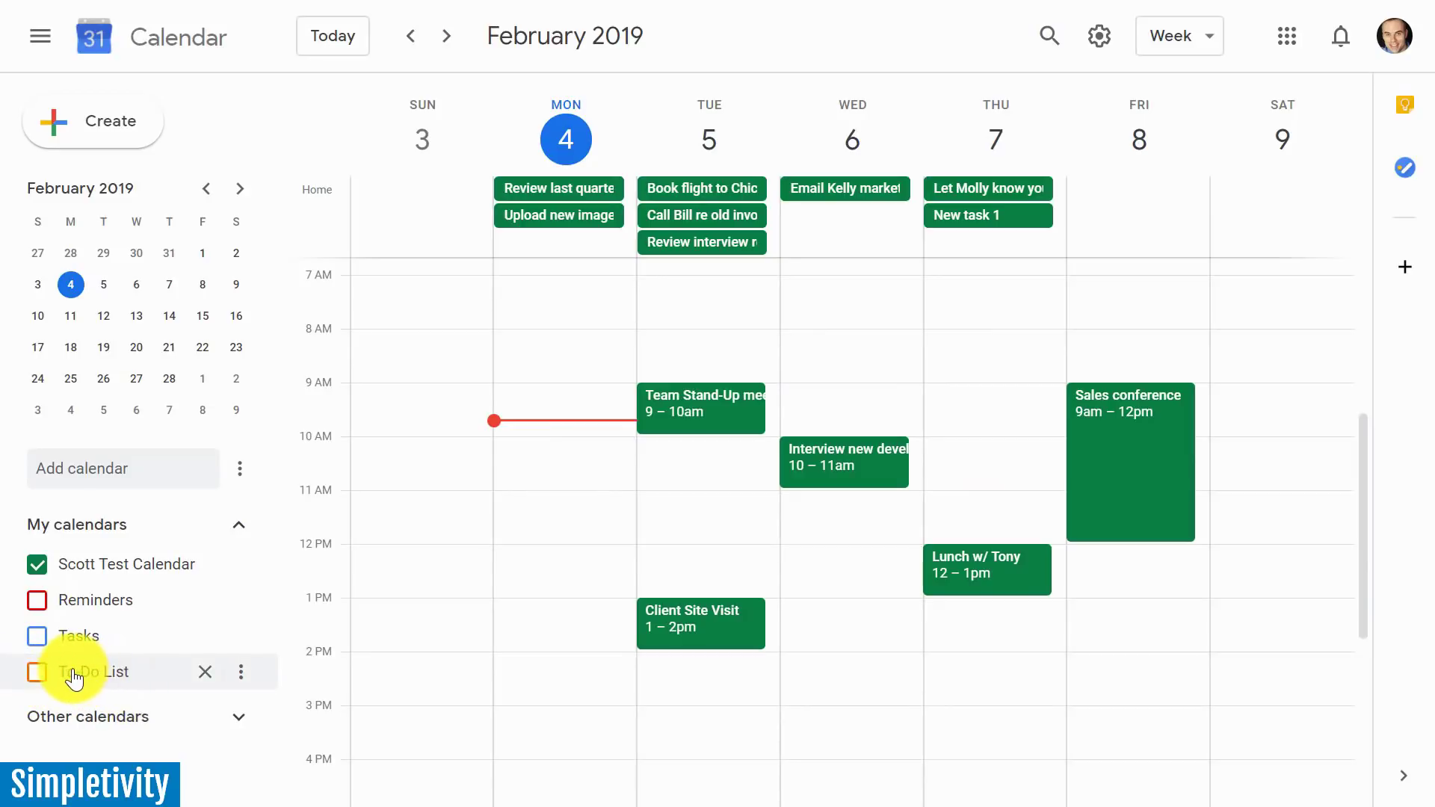
Turn on the To-Do List calendar and expand the all-day row via '2 more' to list every task.
click(36, 672)
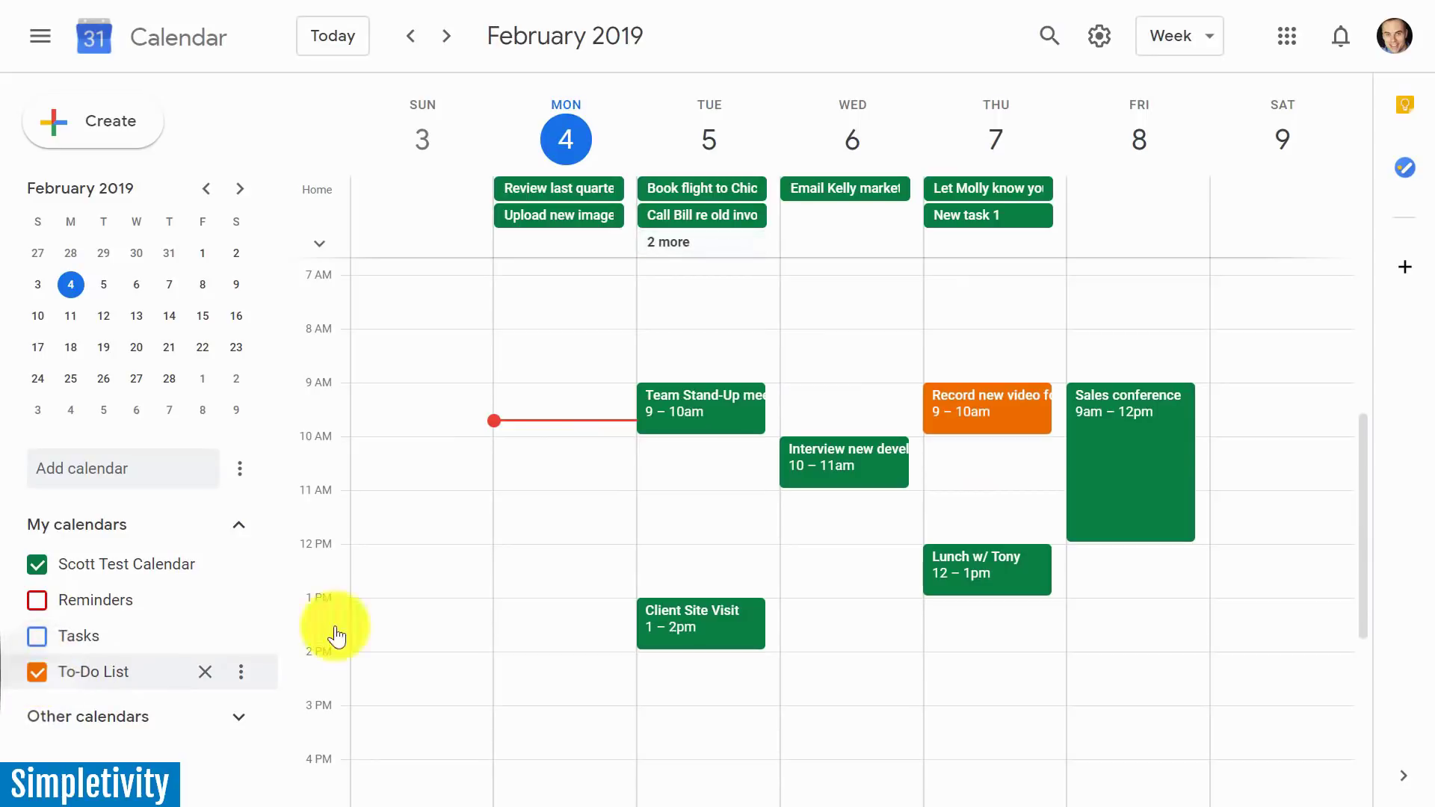
click(319, 243)
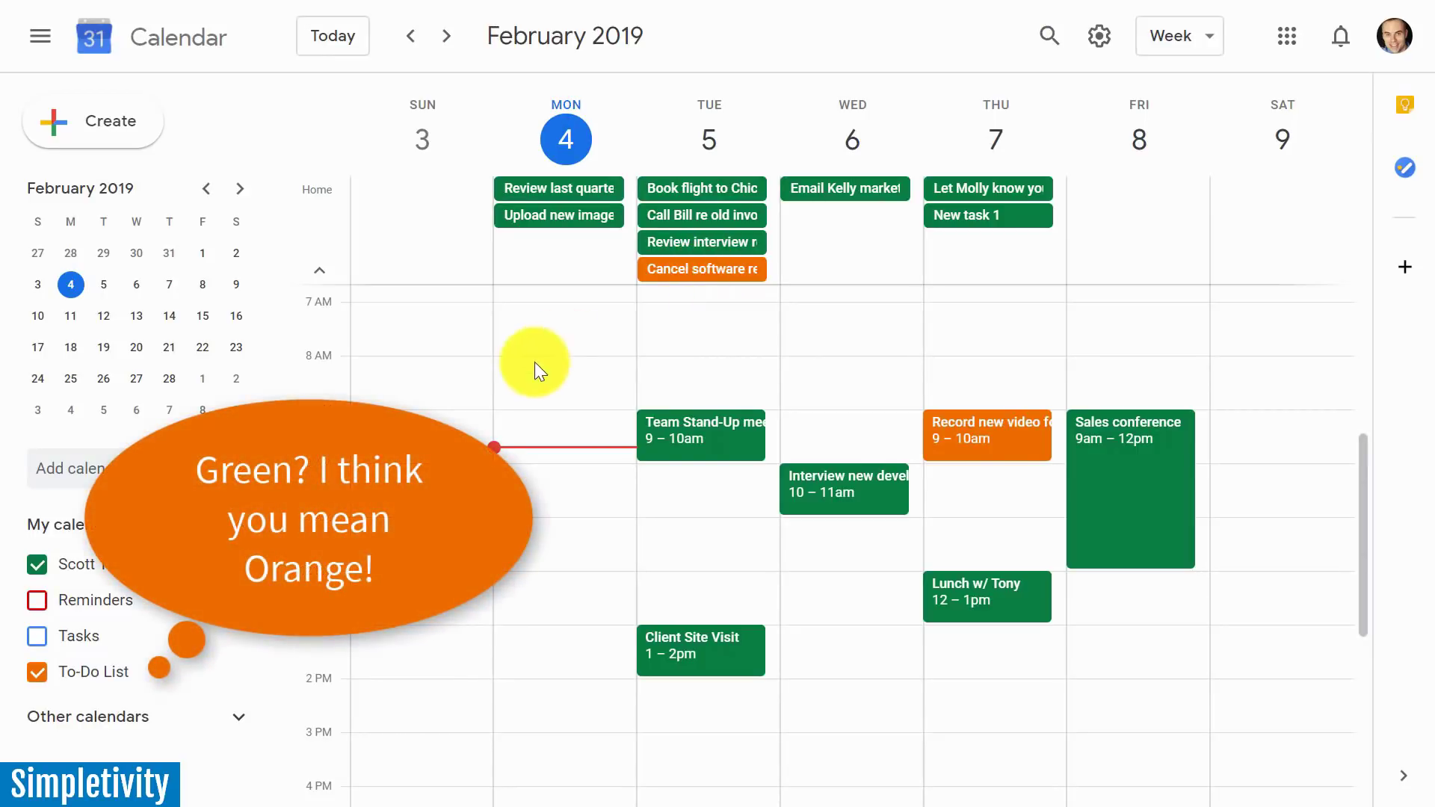
click(37, 675)
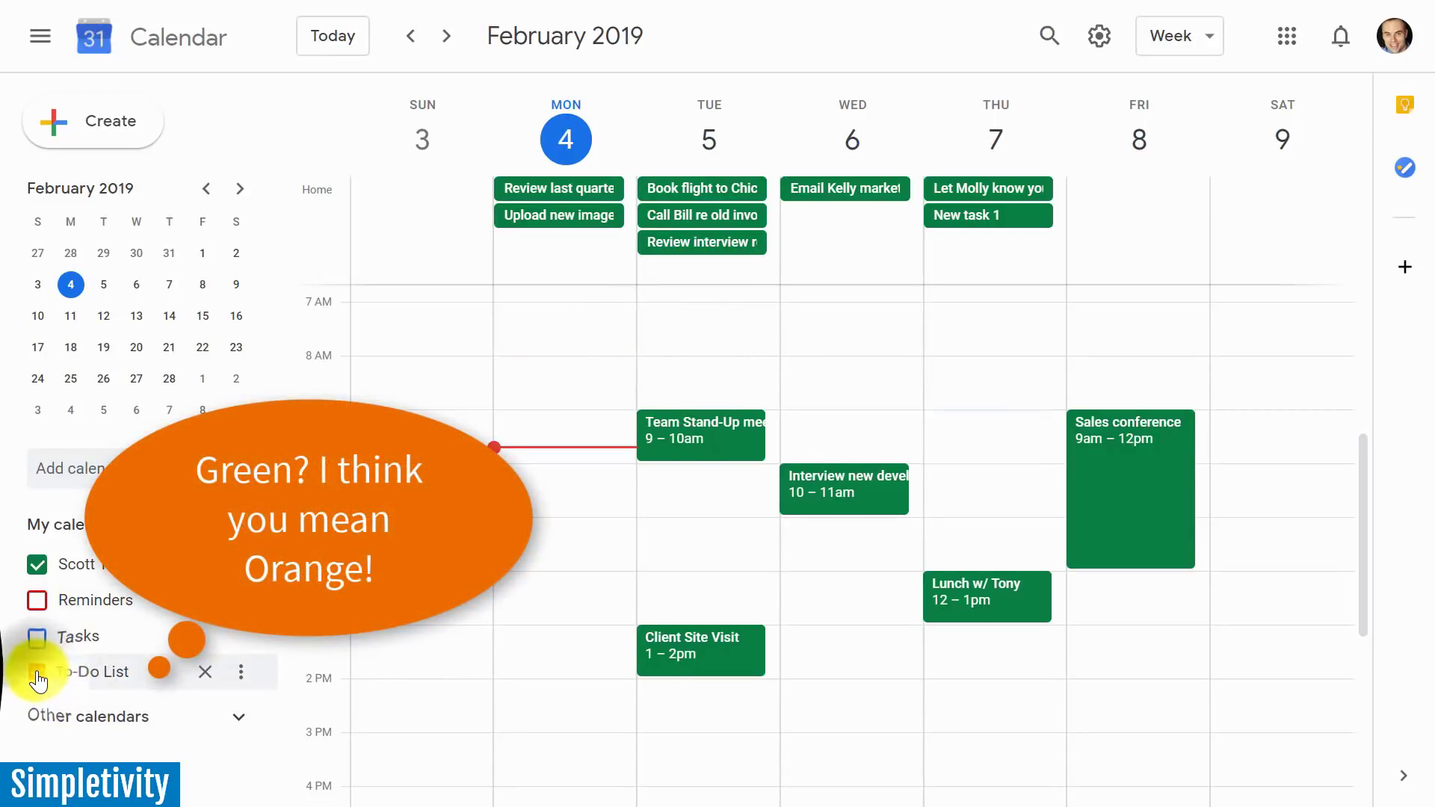
click(37, 675)
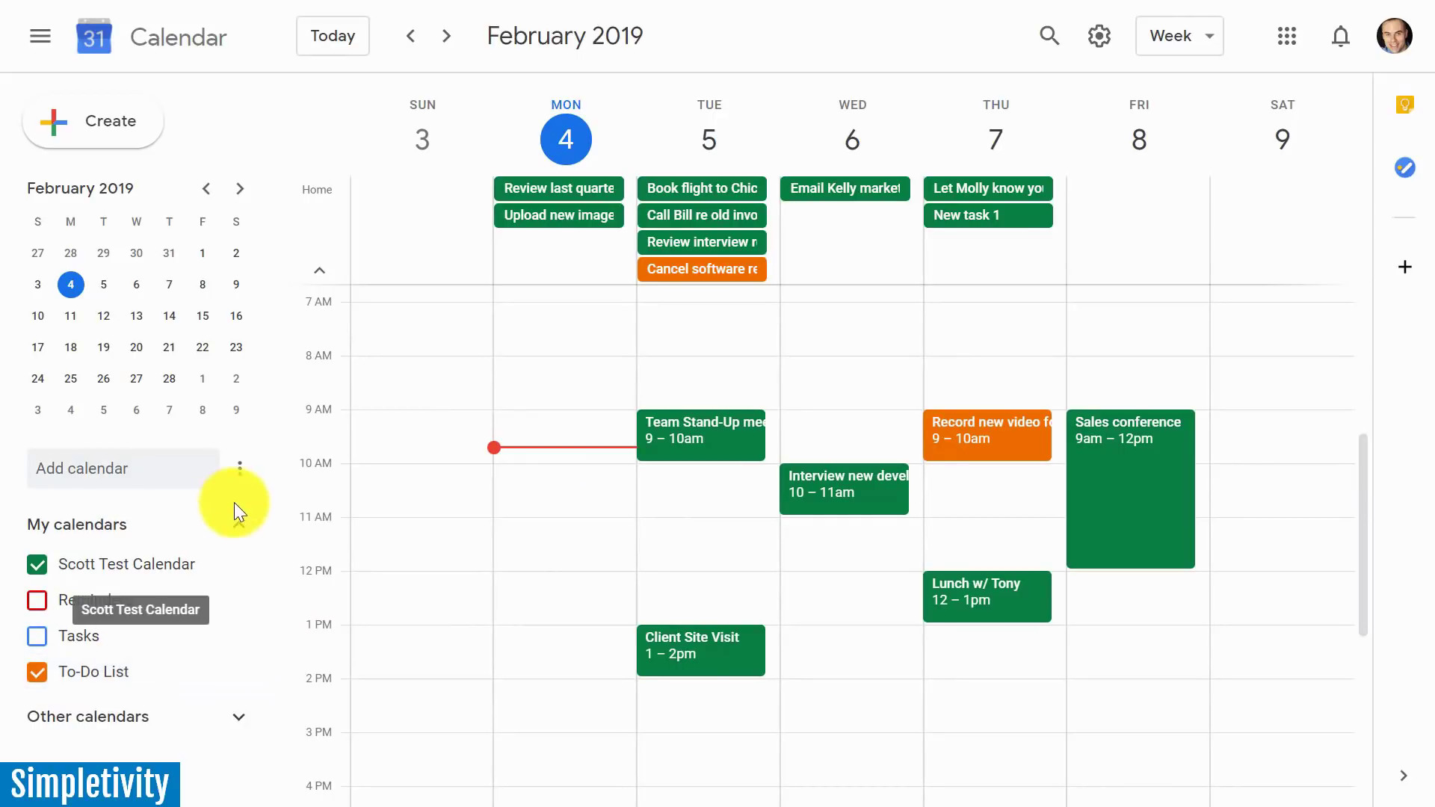
click(240, 468)
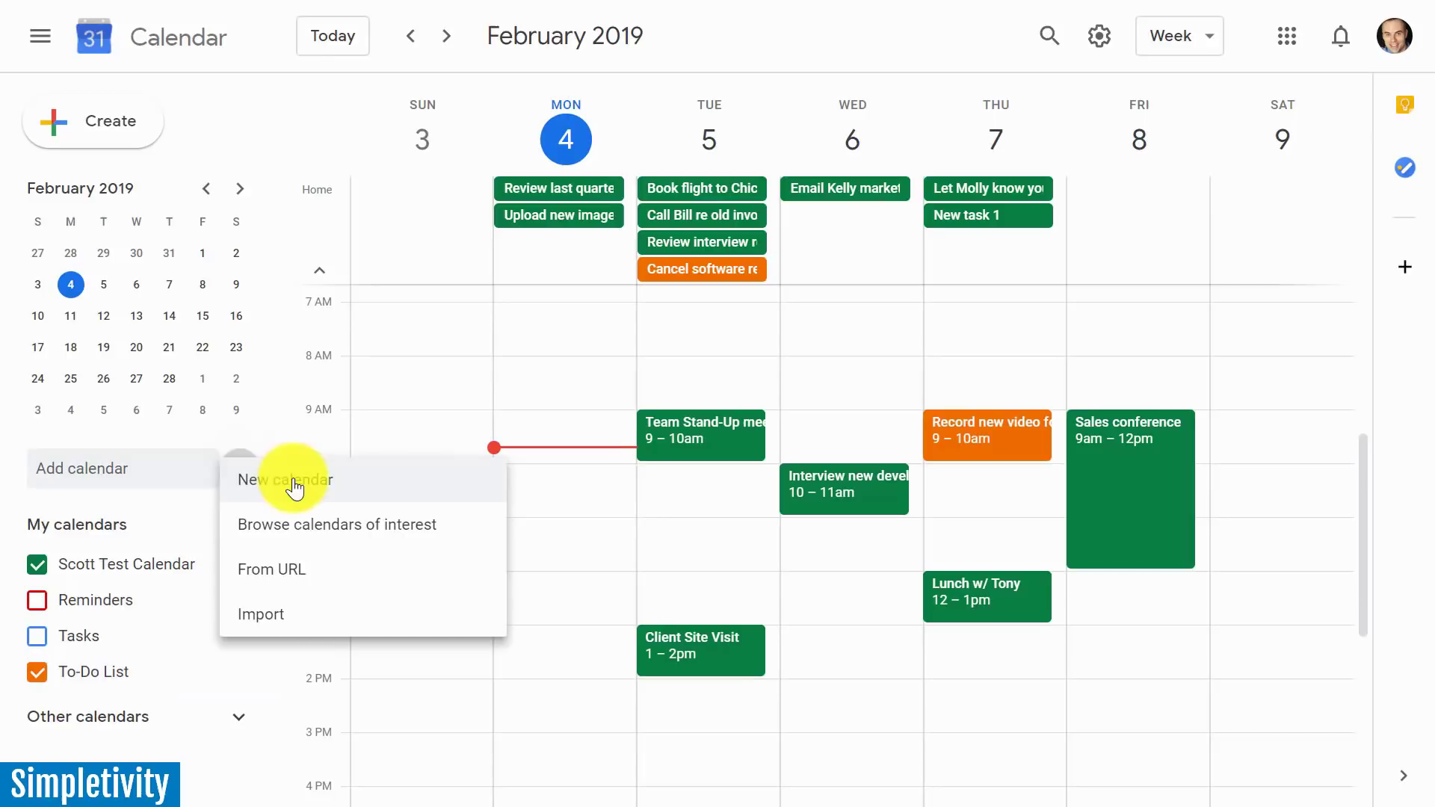
click(36, 565)
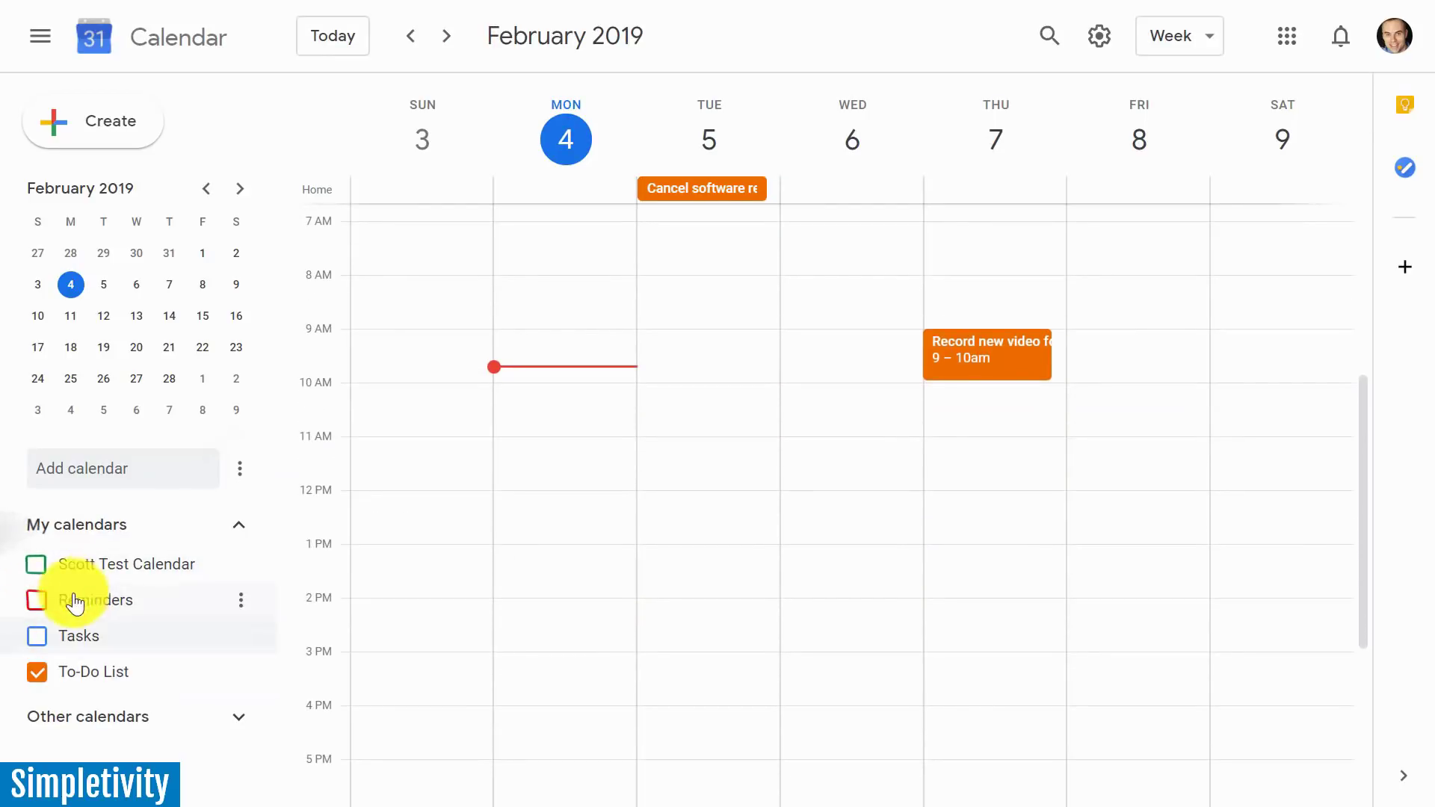
click(36, 565)
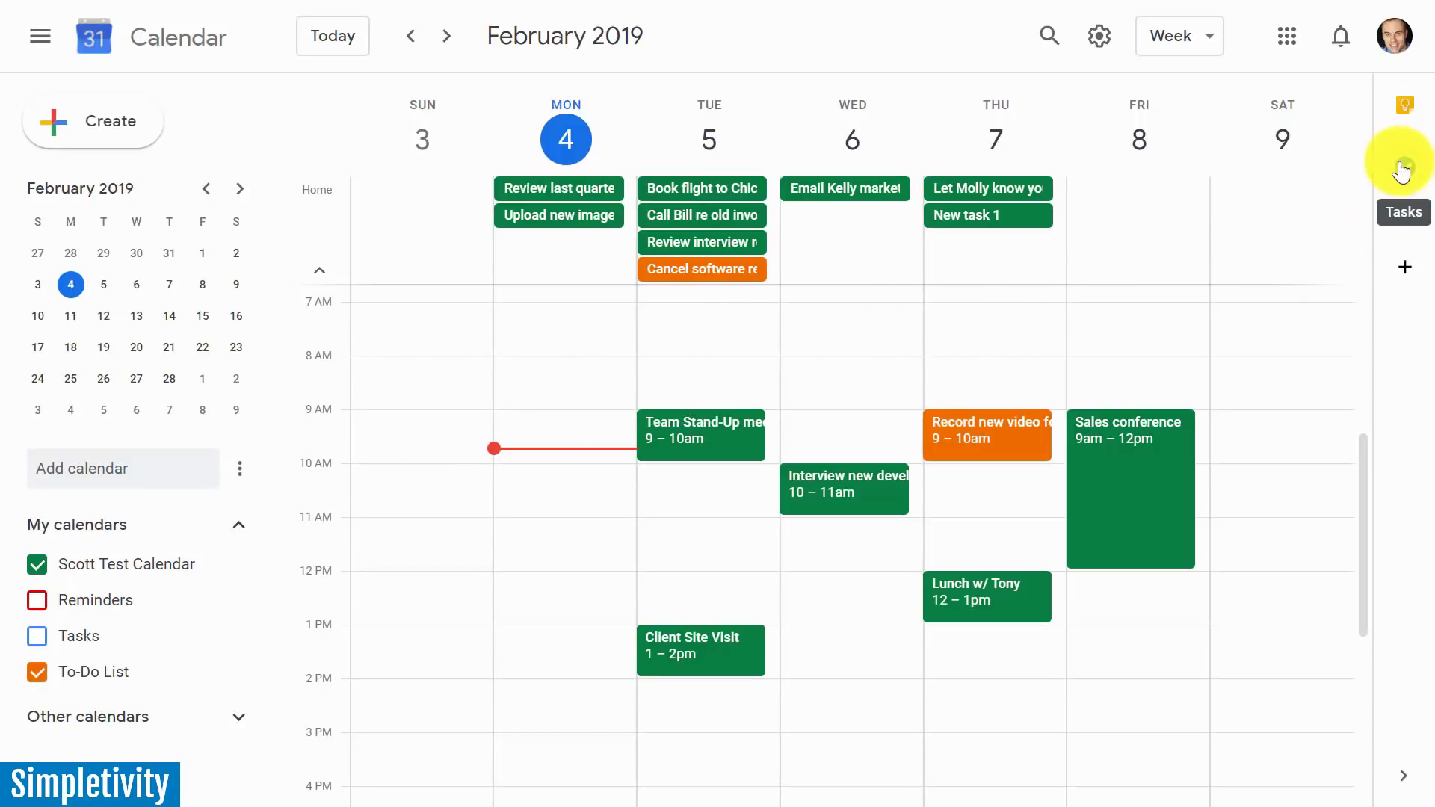
Open the Tasks side panel and tick Tasks under My calendars to put tasks on the grid.
click(1401, 169)
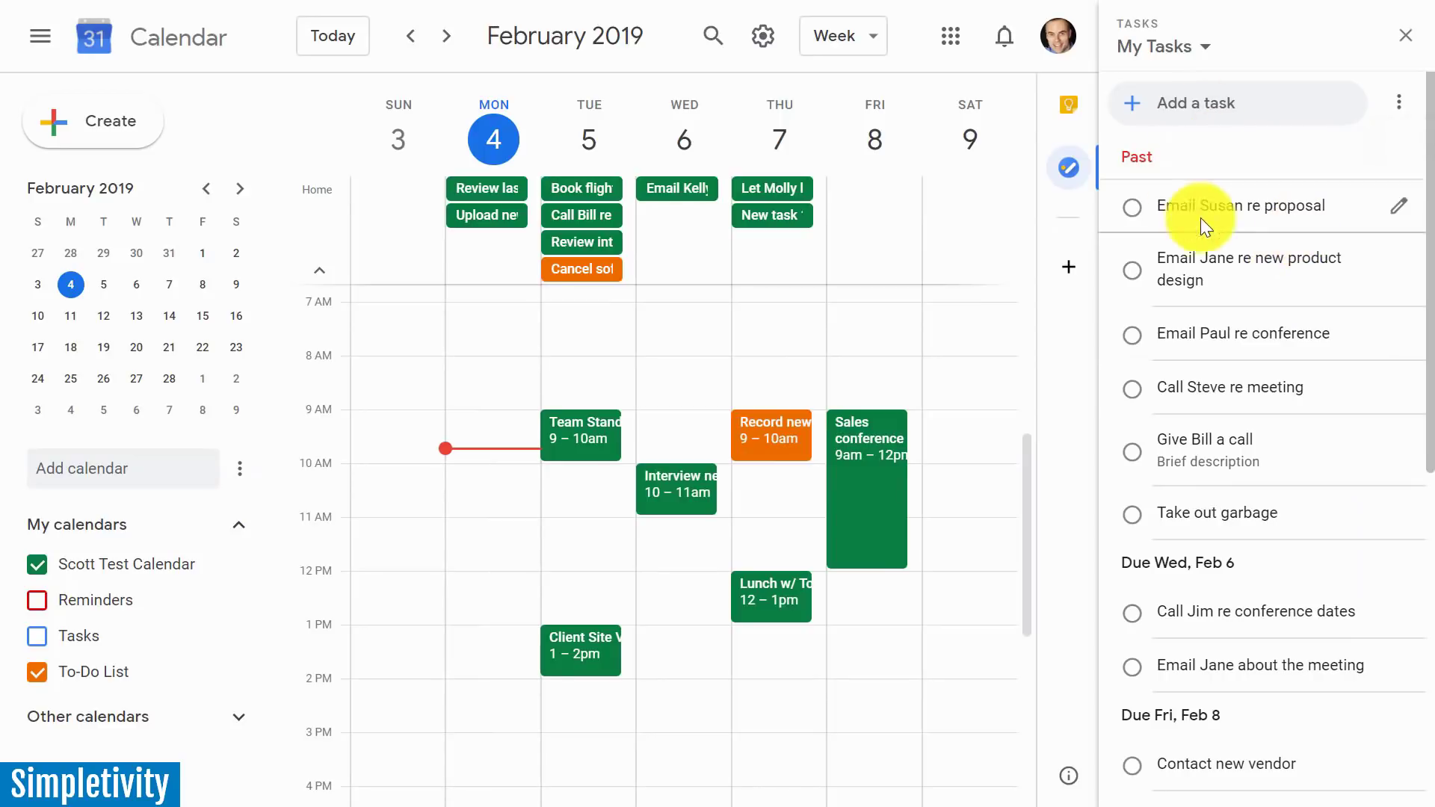
scroll(1212, 231, down, 5)
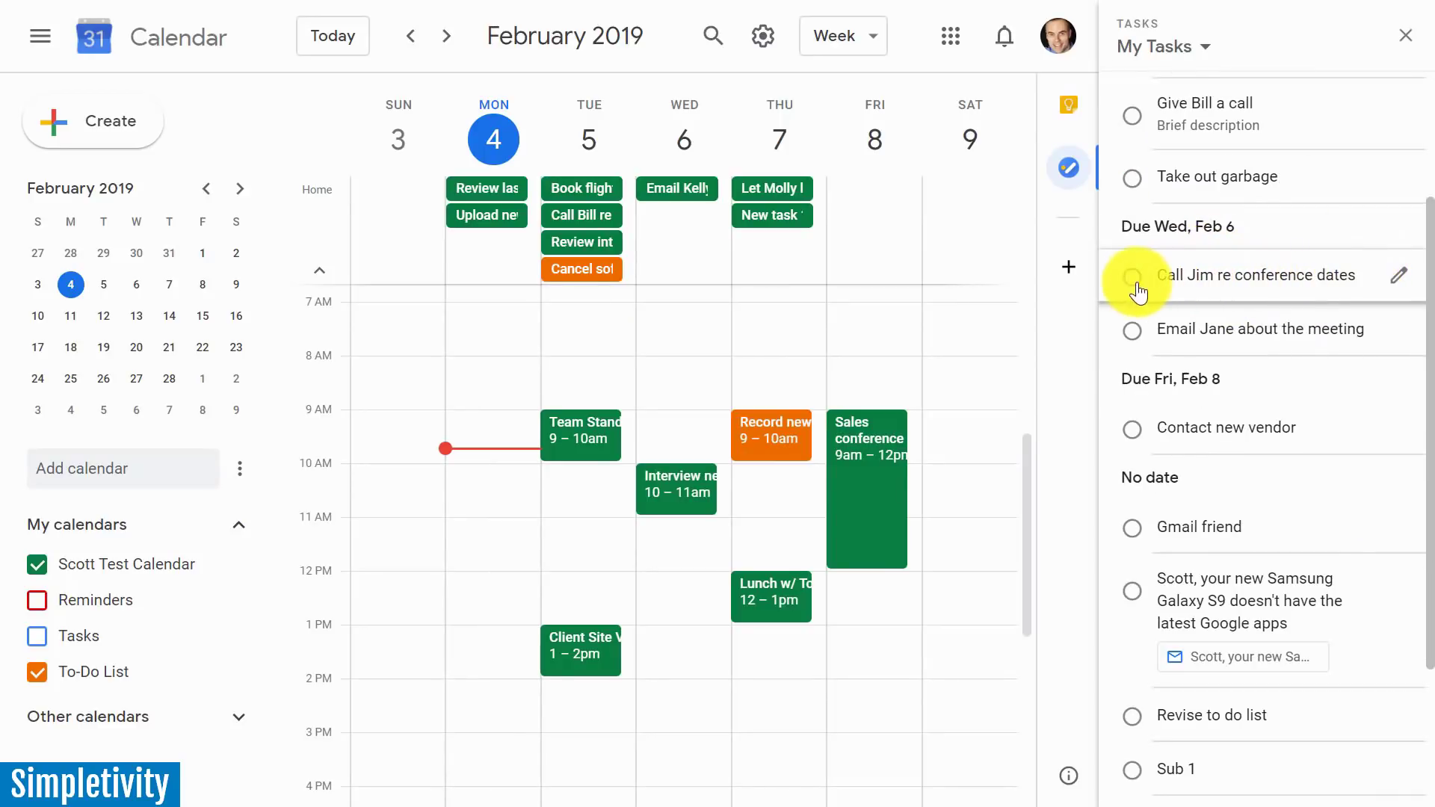
scroll(1271, 269, up, 3)
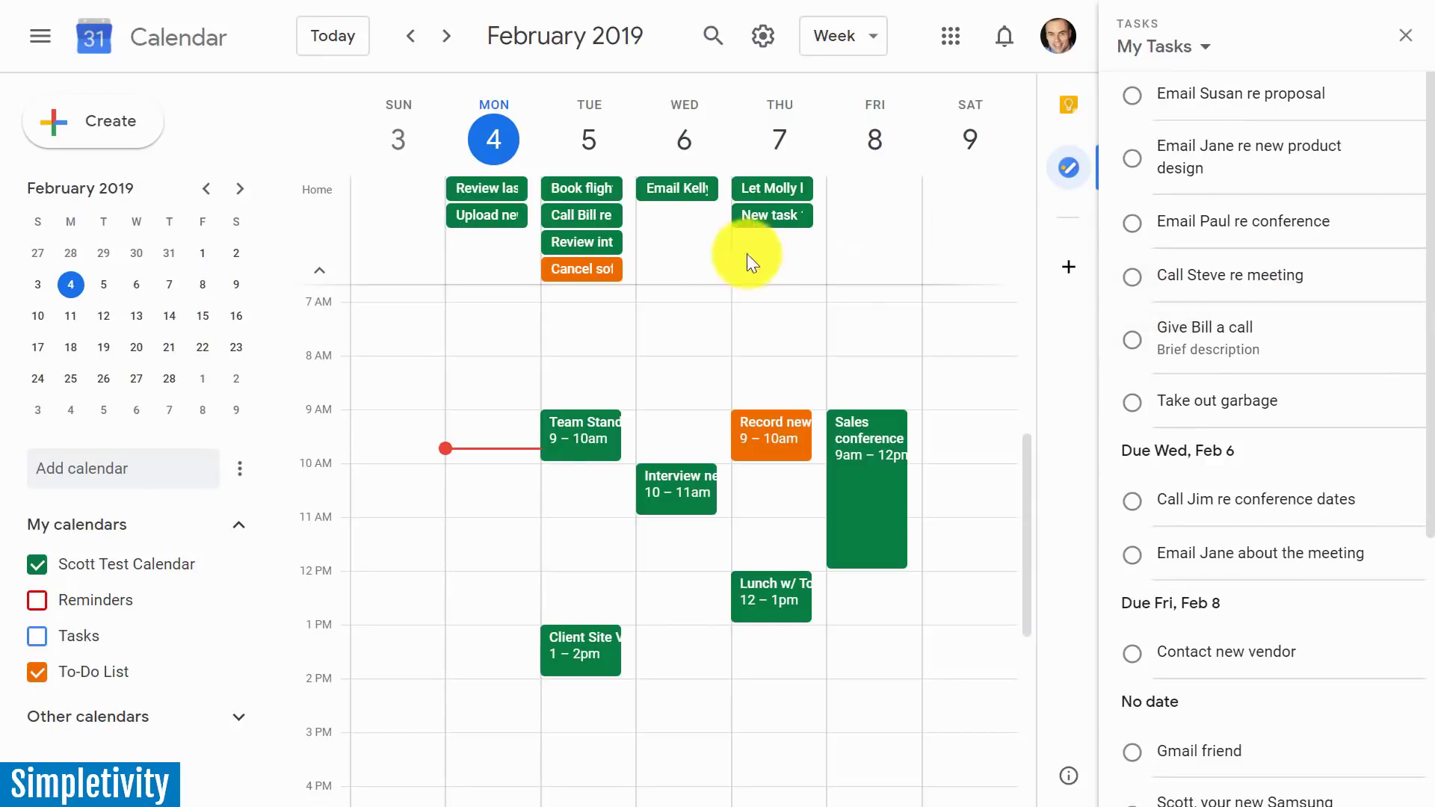
click(38, 637)
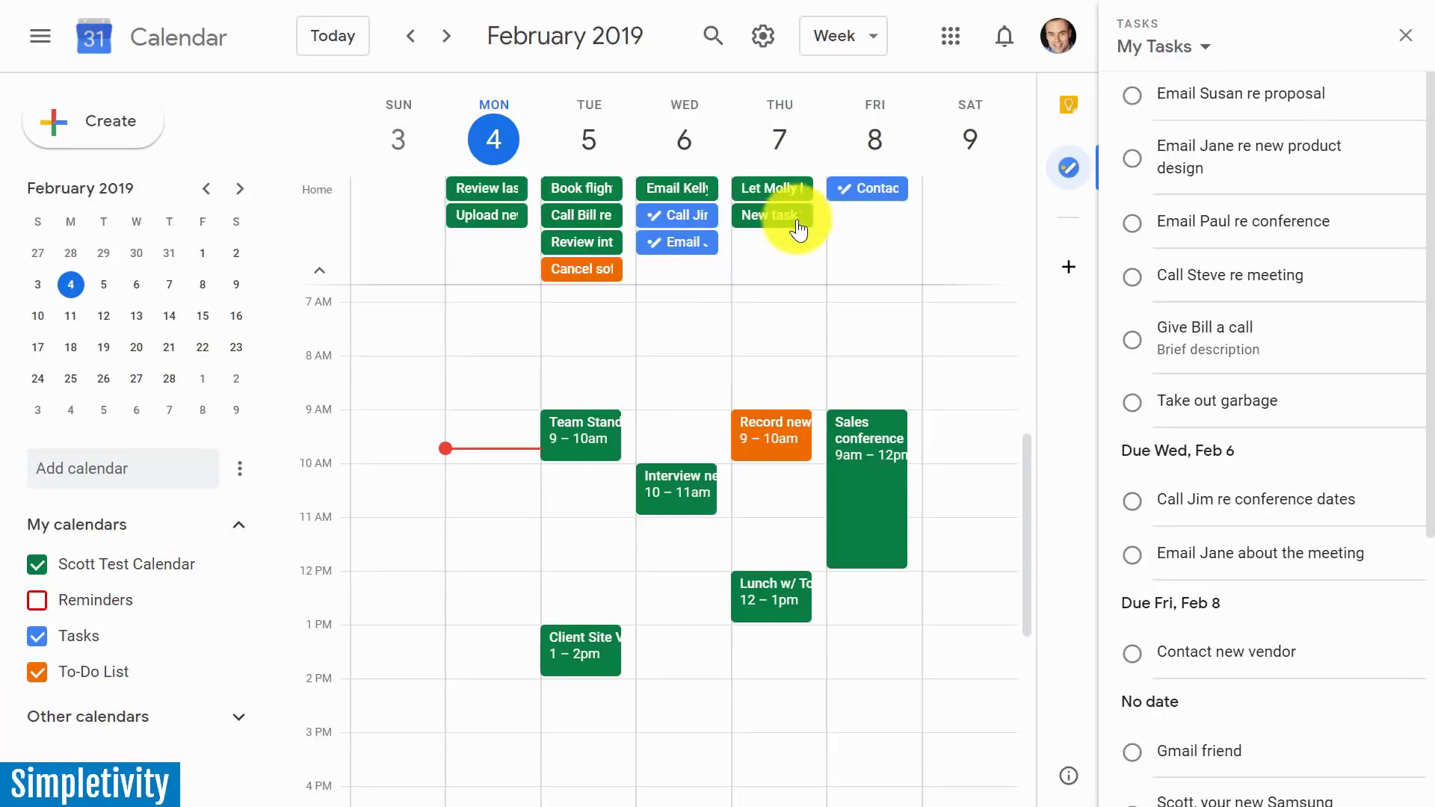
Move Wednesday's meeting-email task to Thursday's all-day row and close the Tasks panel.
scroll(1264, 493, down, 3)
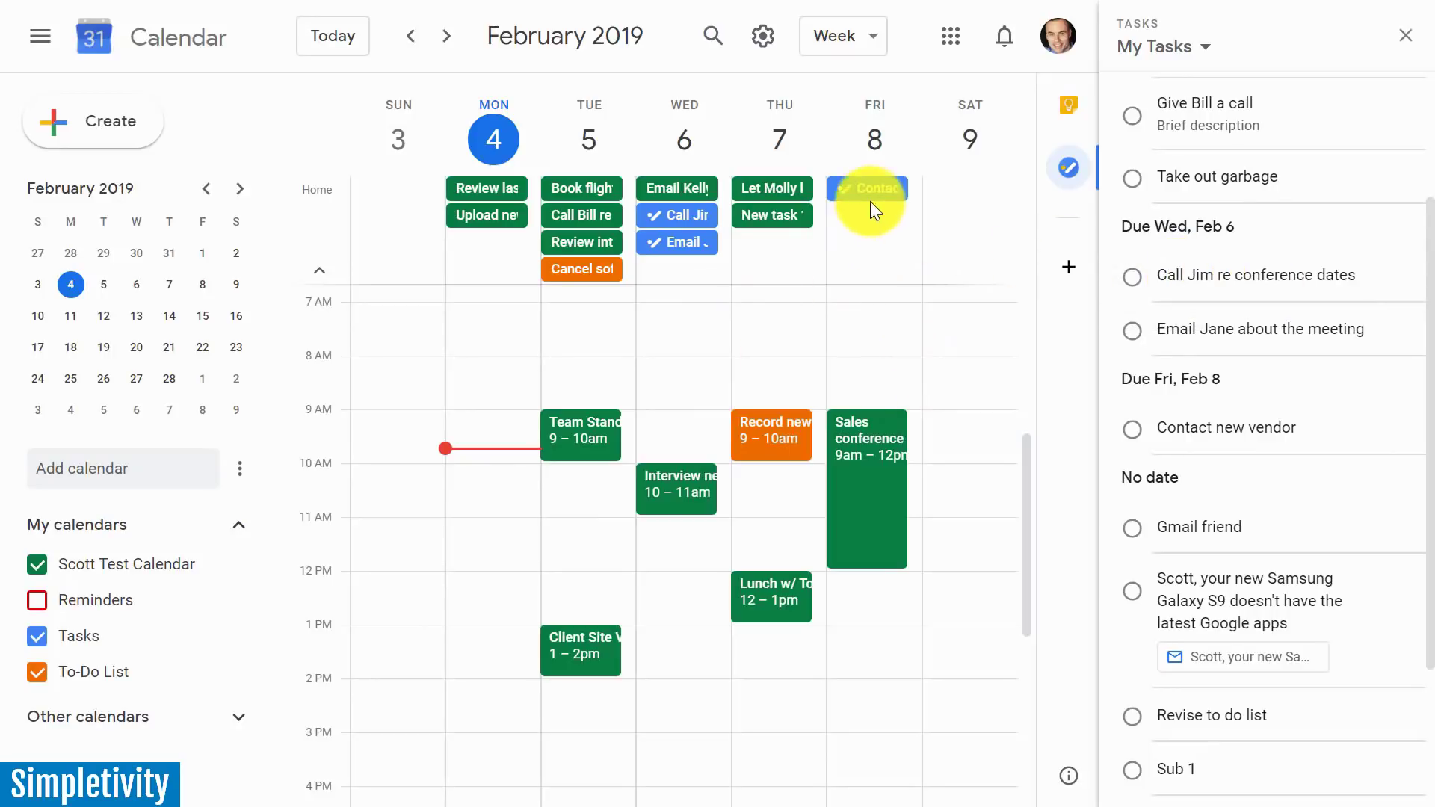
drag(682, 254, 783, 258)
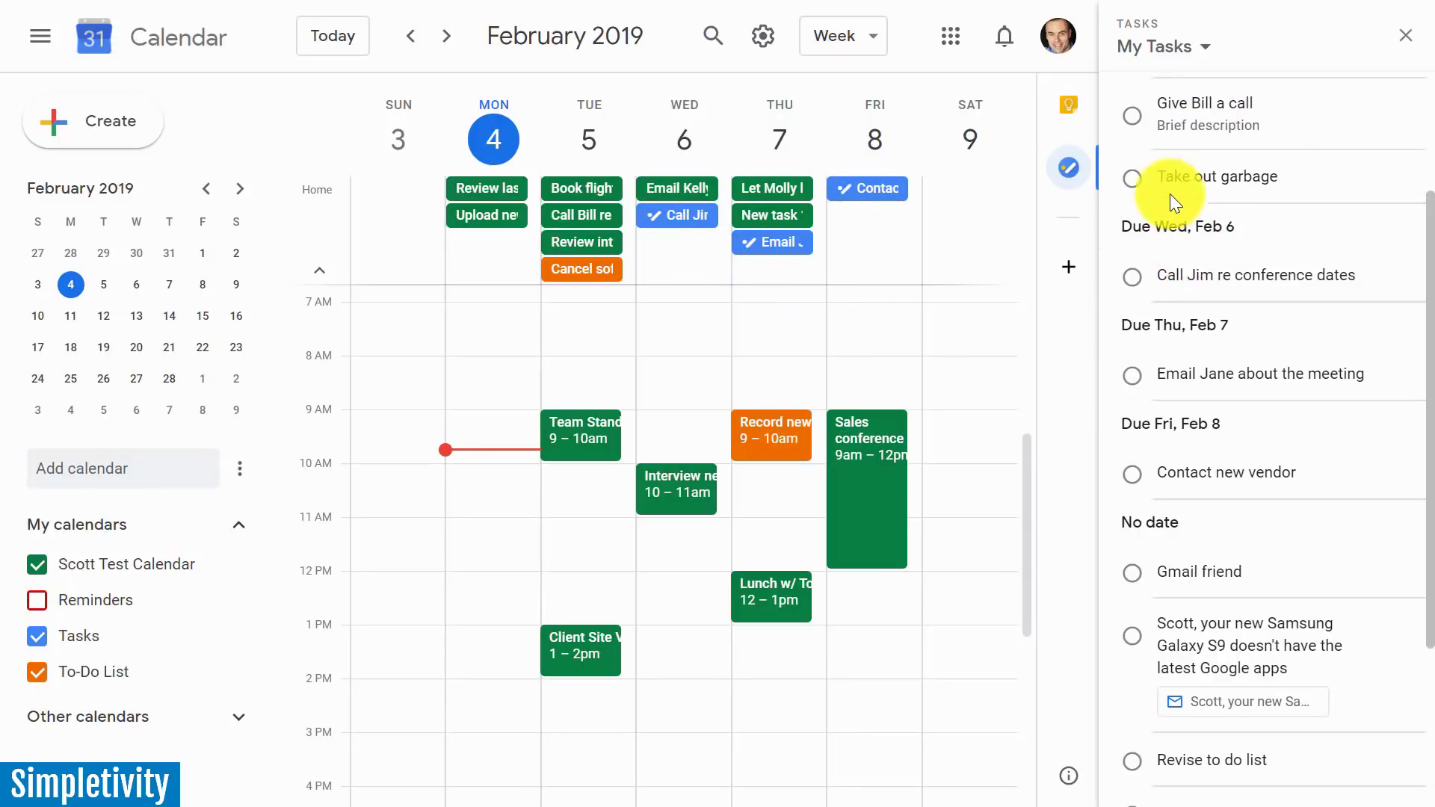
click(1072, 175)
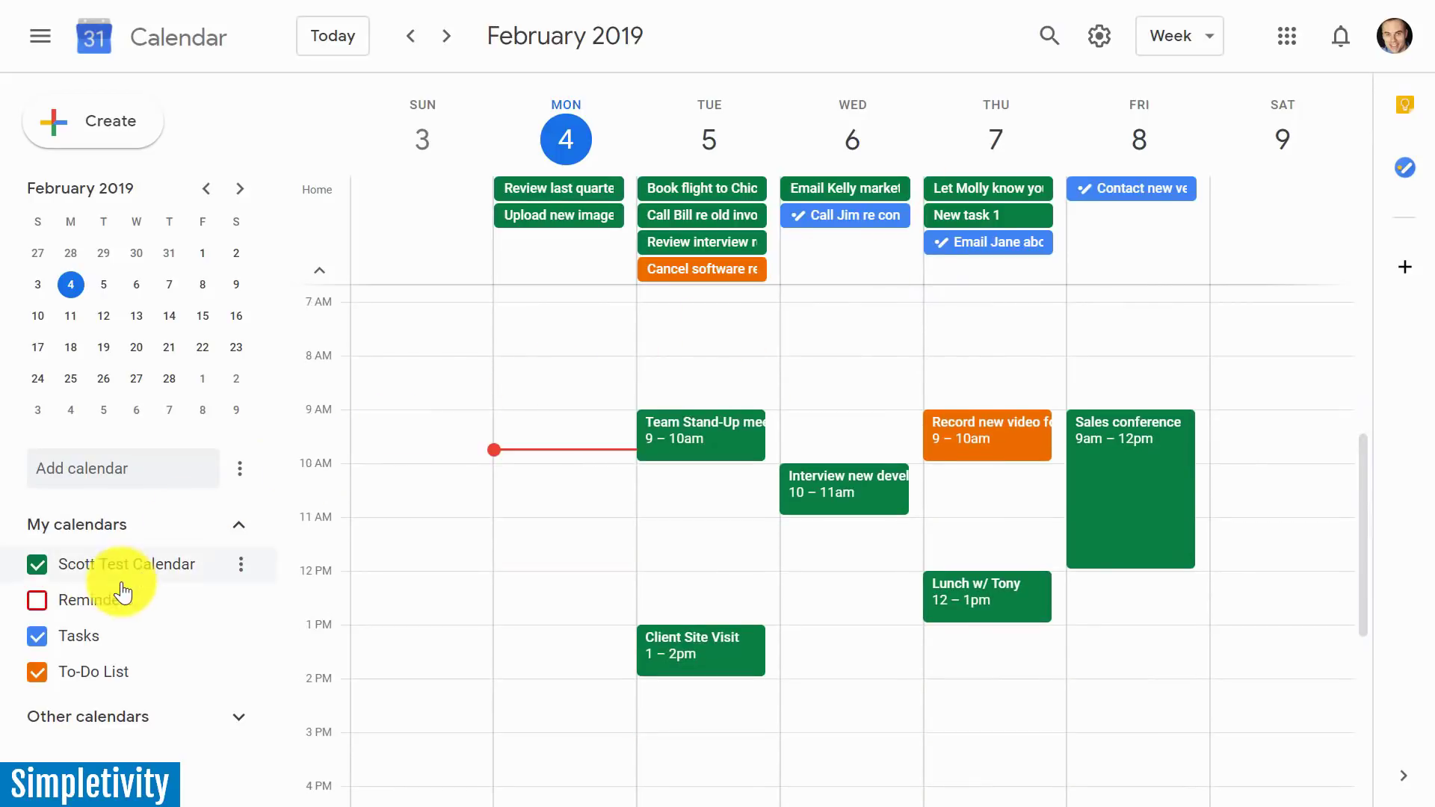
Turn on Reminders under My calendars and start a new entry at Wednesday, Feb 6, 9:00am.
click(37, 606)
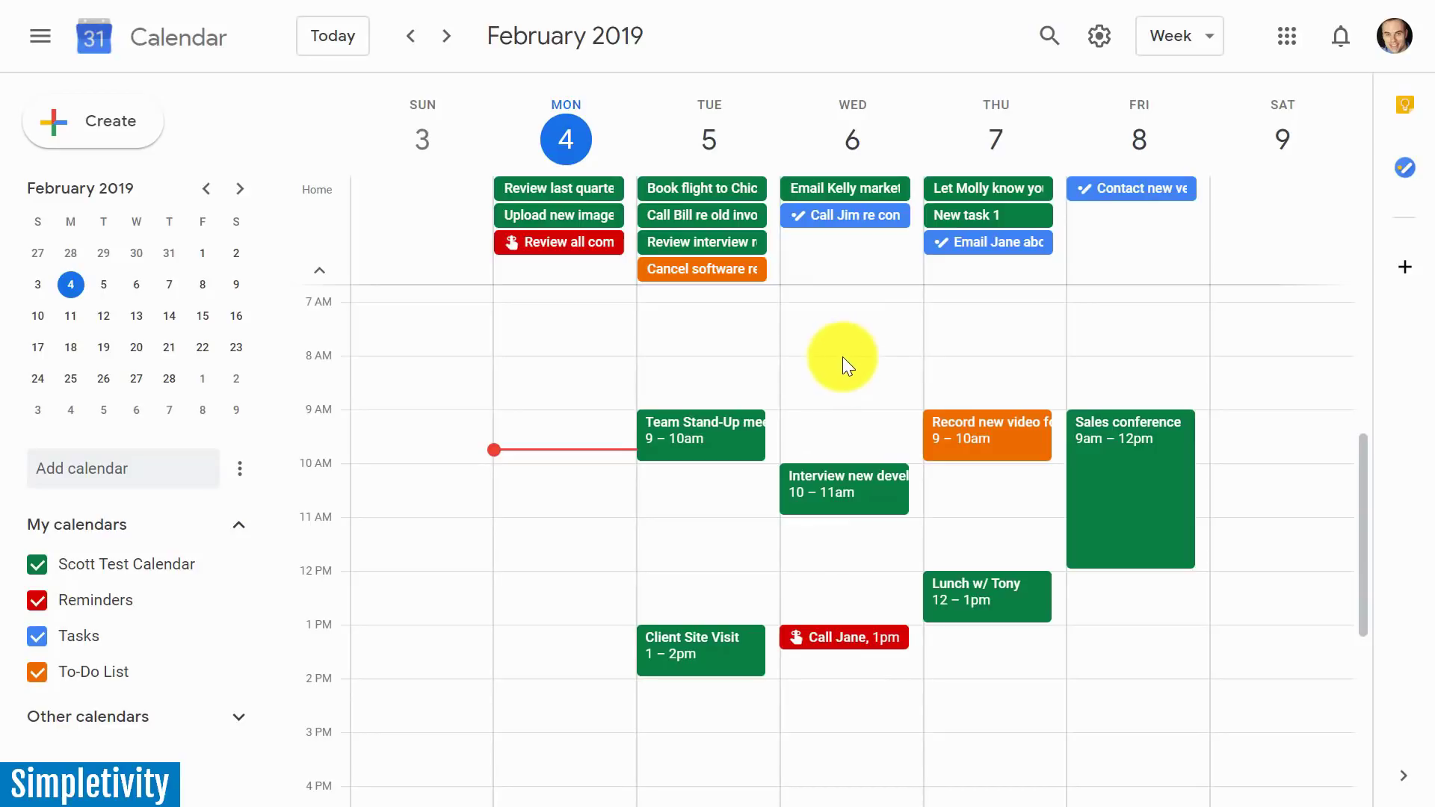
click(824, 416)
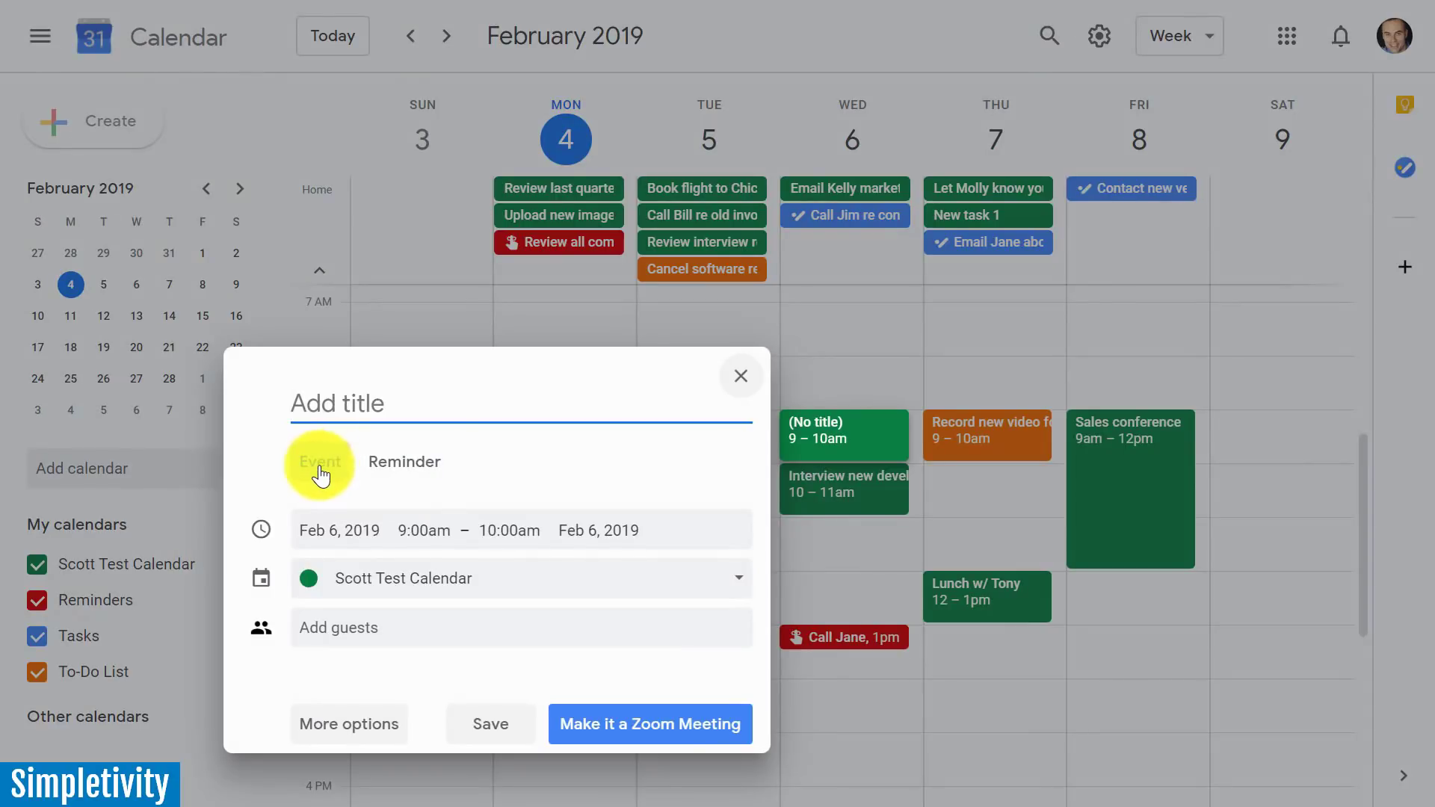
Switch the new entry to a Reminder titled 'New reminder' and save it.
click(398, 461)
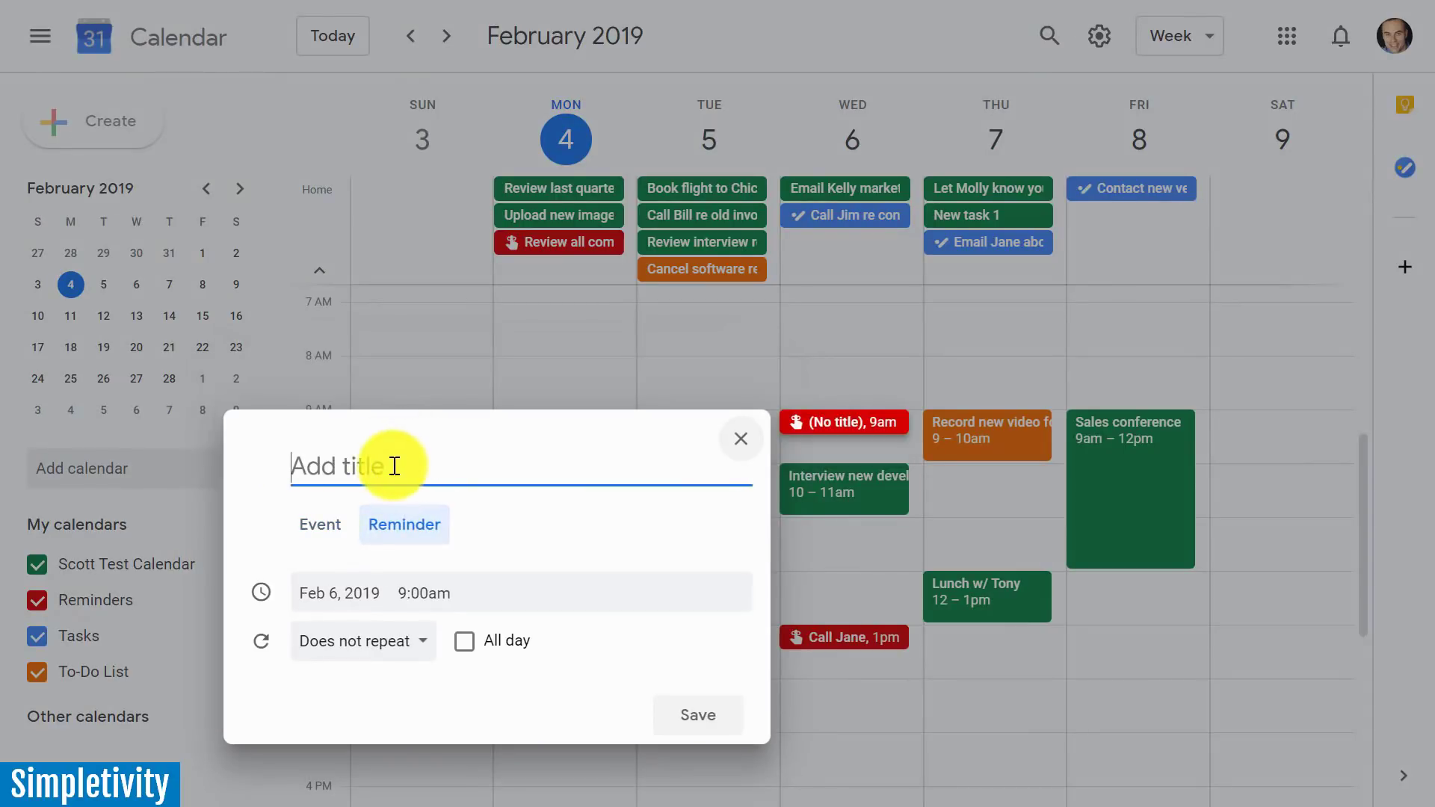
text(New reminder)
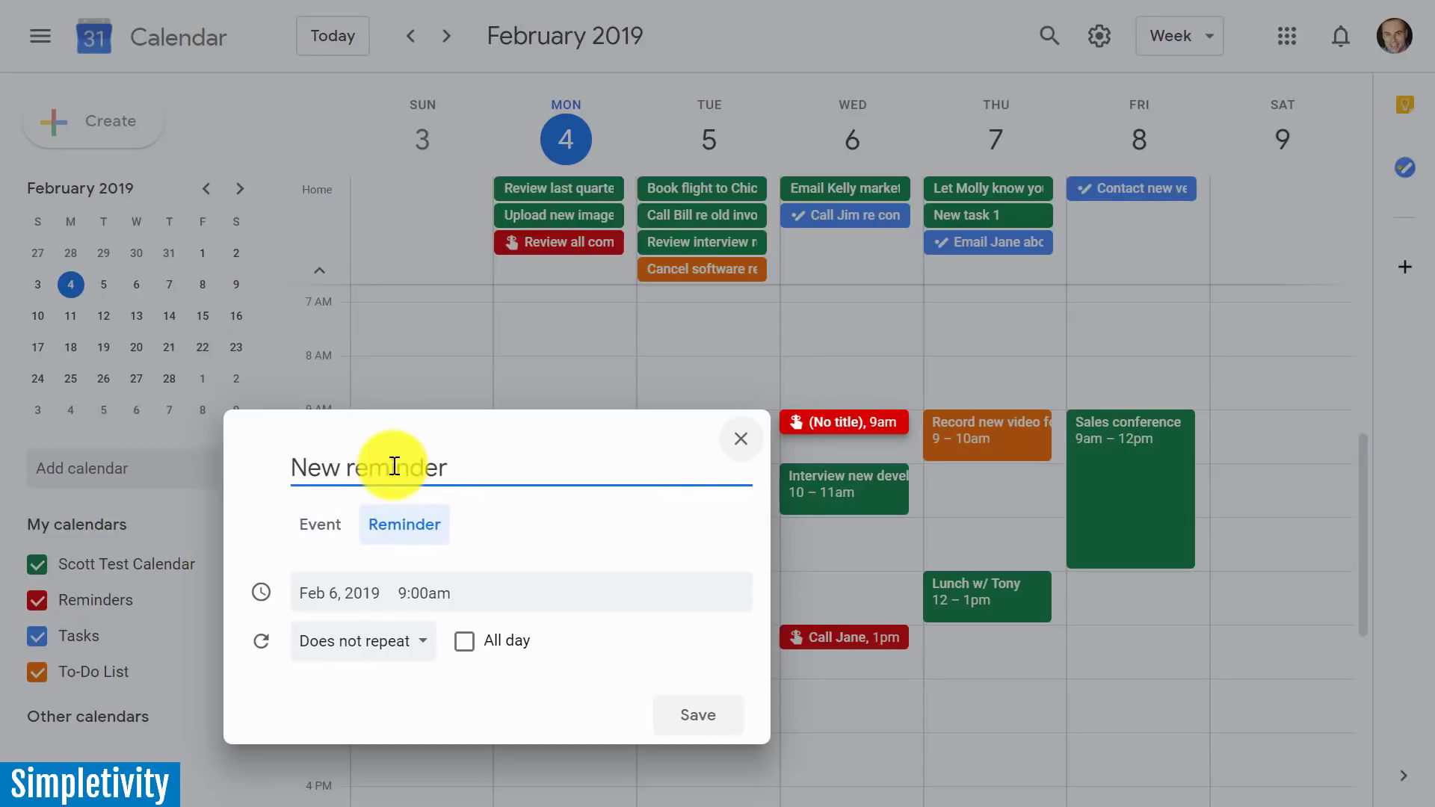
key(Return)
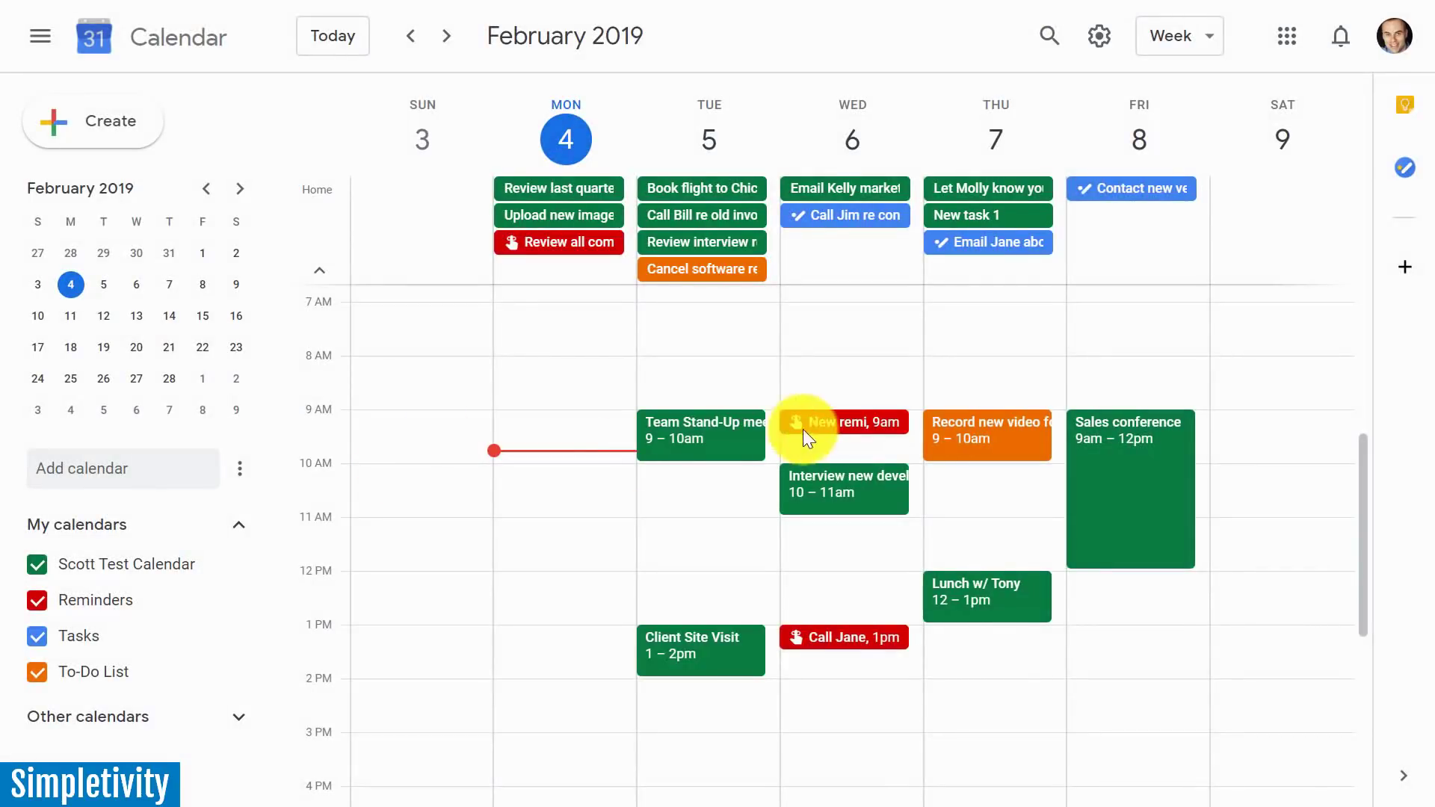
Edit New reminder to make it all-day on Feb 6 and save.
click(848, 422)
click(853, 449)
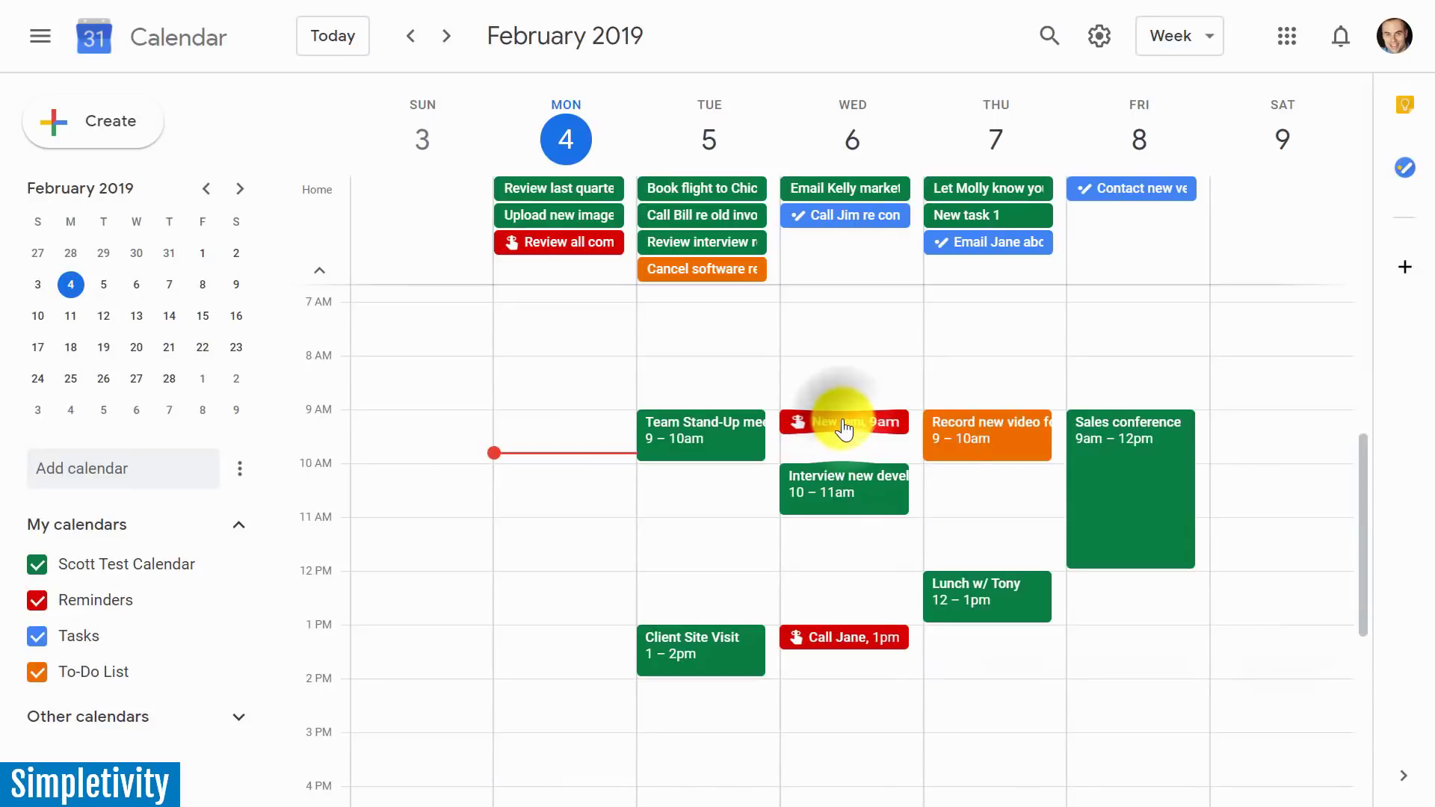
click(852, 421)
click(1295, 439)
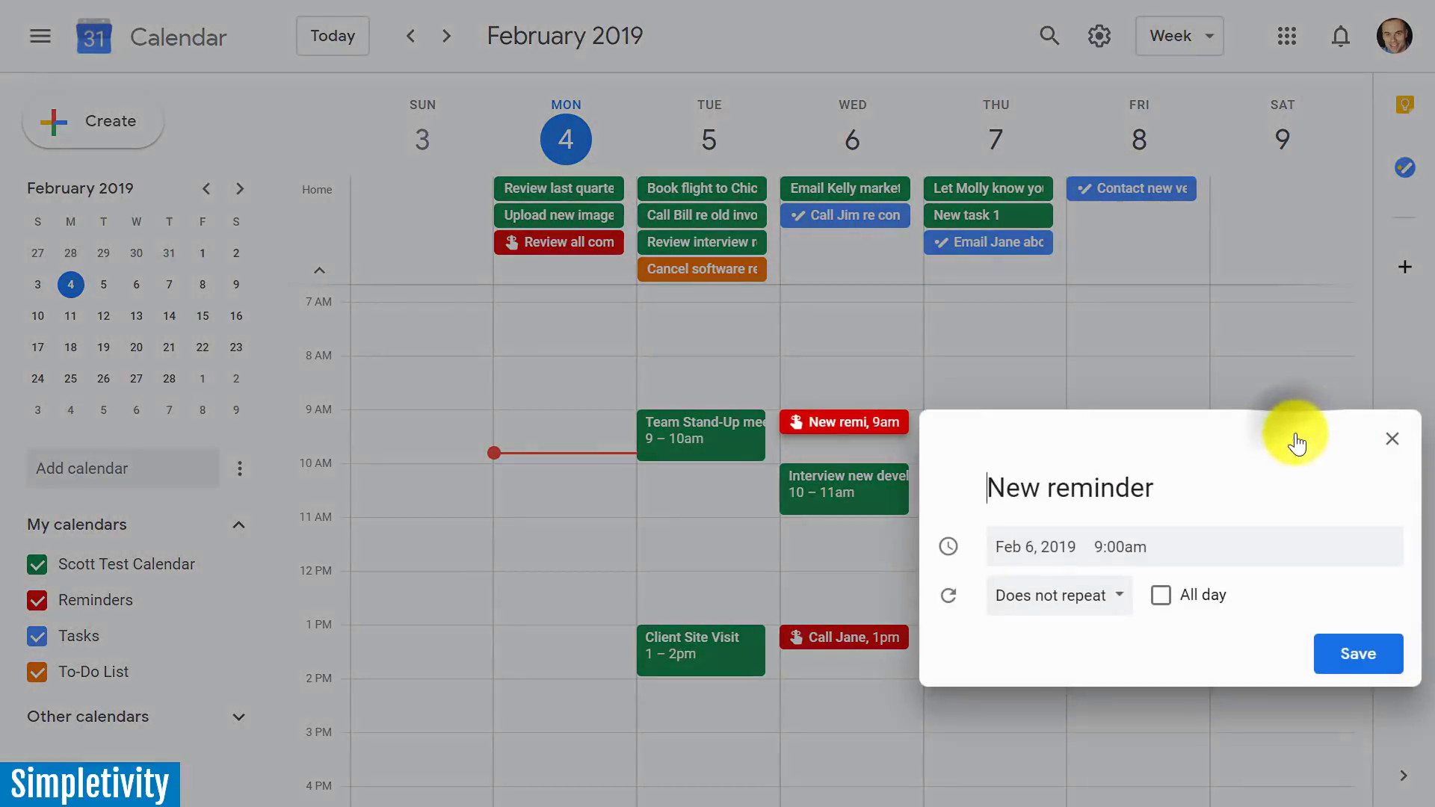
click(1162, 598)
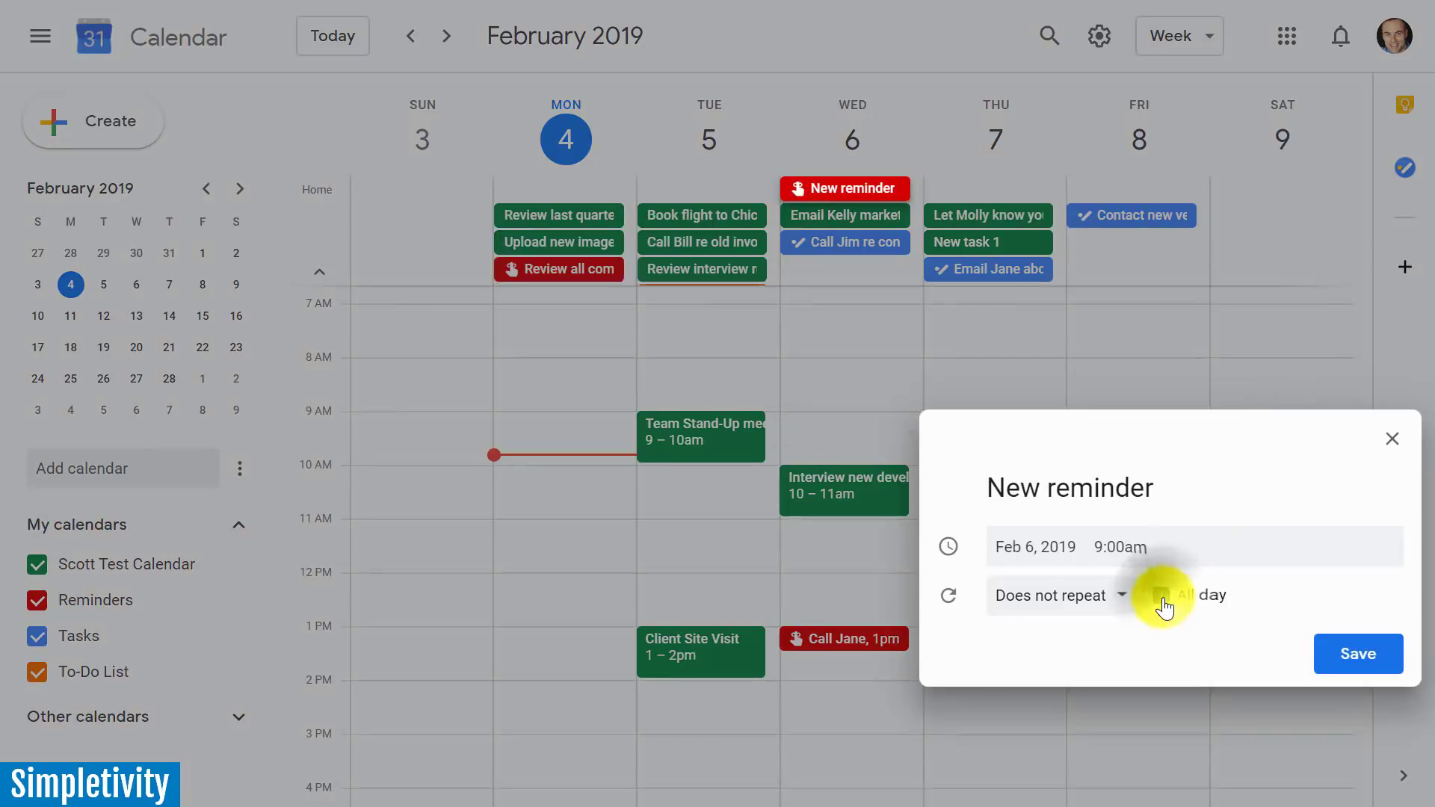
click(1338, 421)
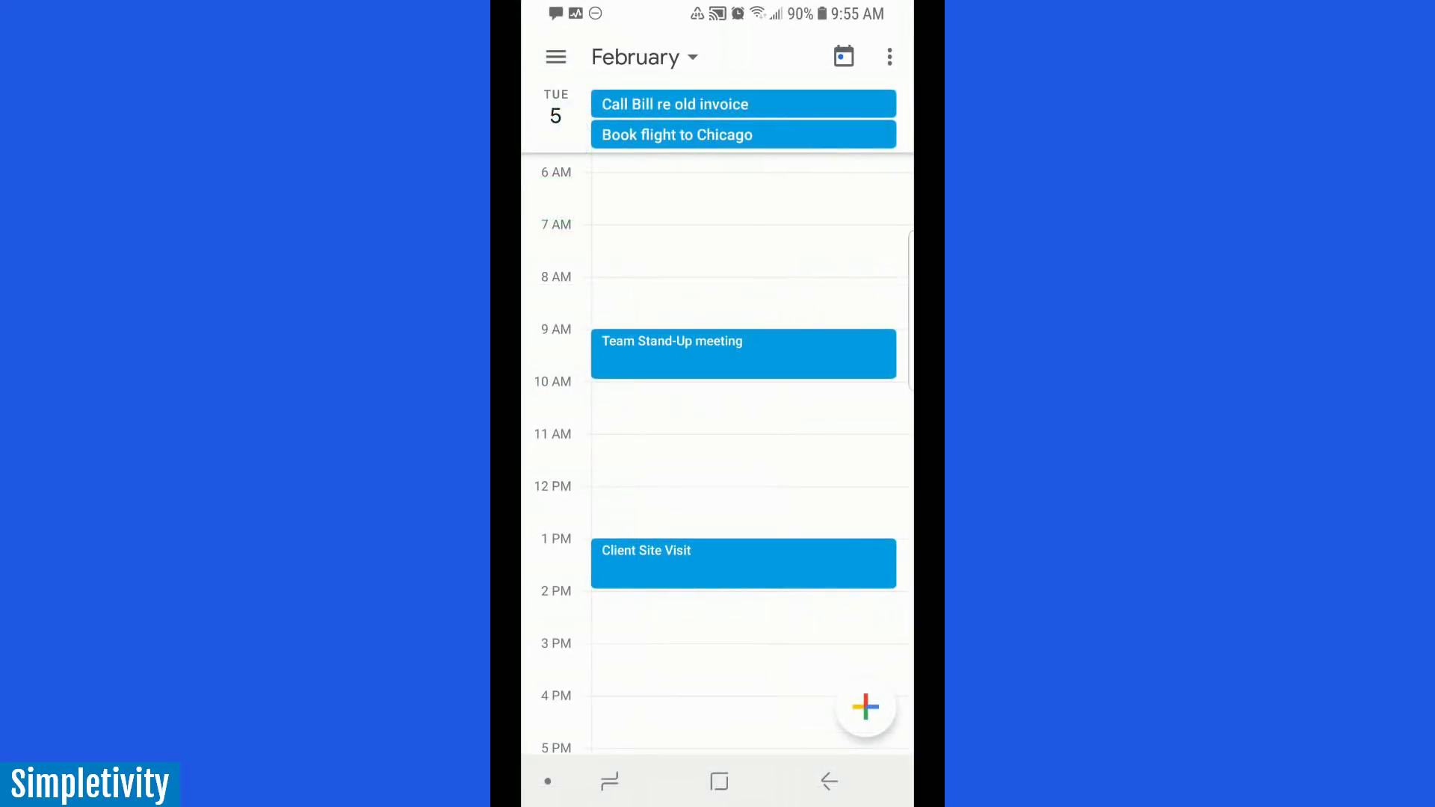
In the Android app, scroll through Tuesday Feb 5's tasks, swipe to Wednesday and back.
scroll(716, 460, up, 1)
scroll(716, 460, down, 2)
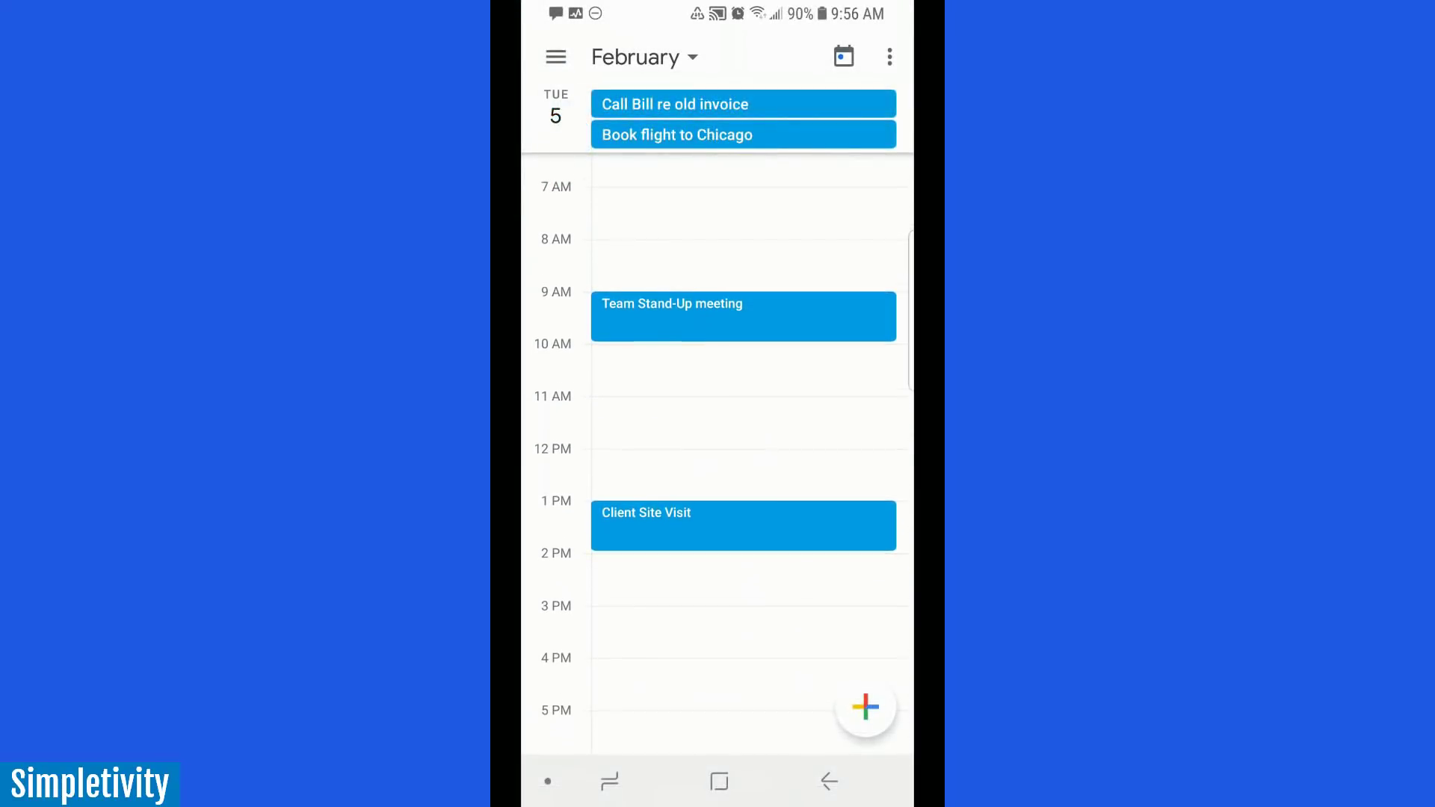
scroll(715, 460, up, 2)
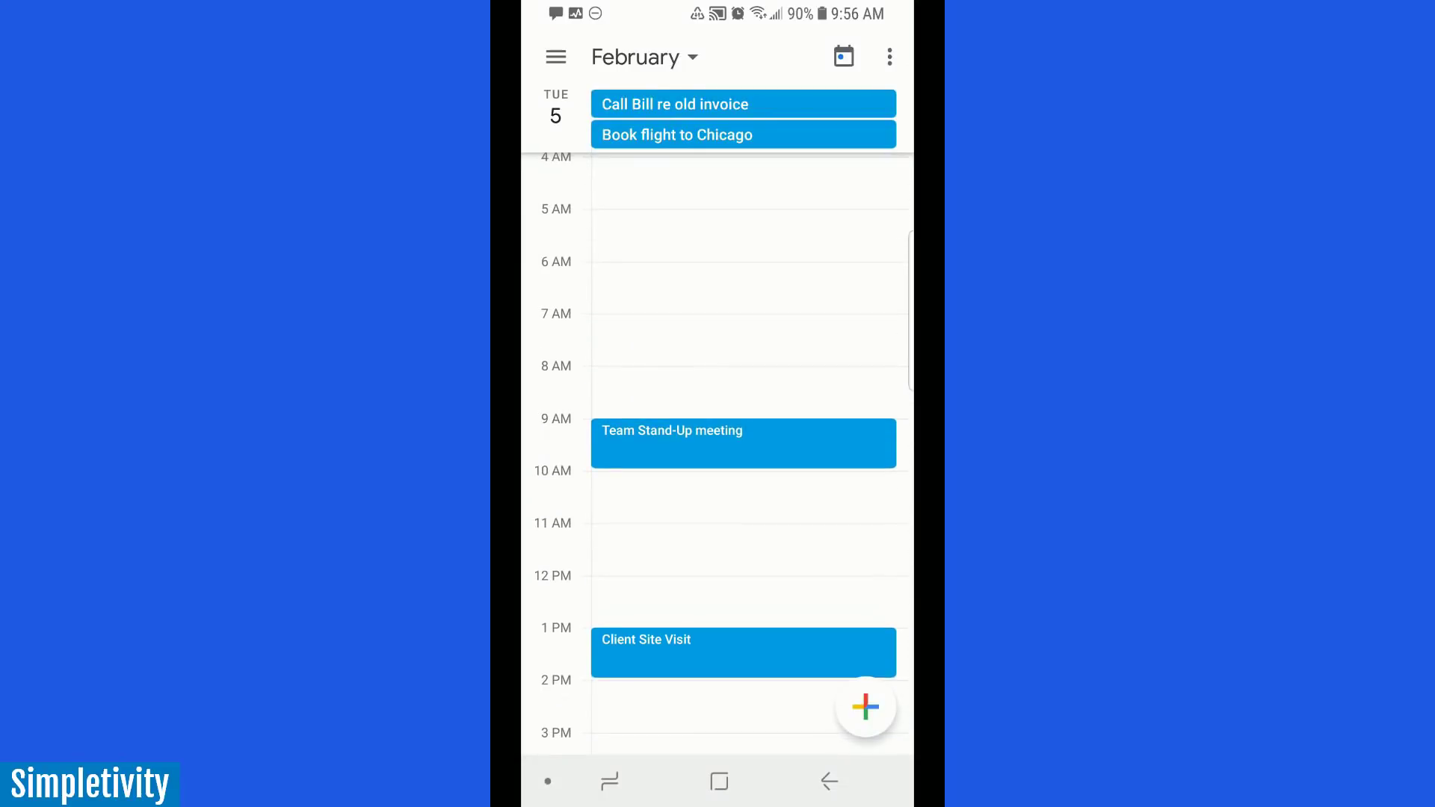
scroll(715, 460, up, 2)
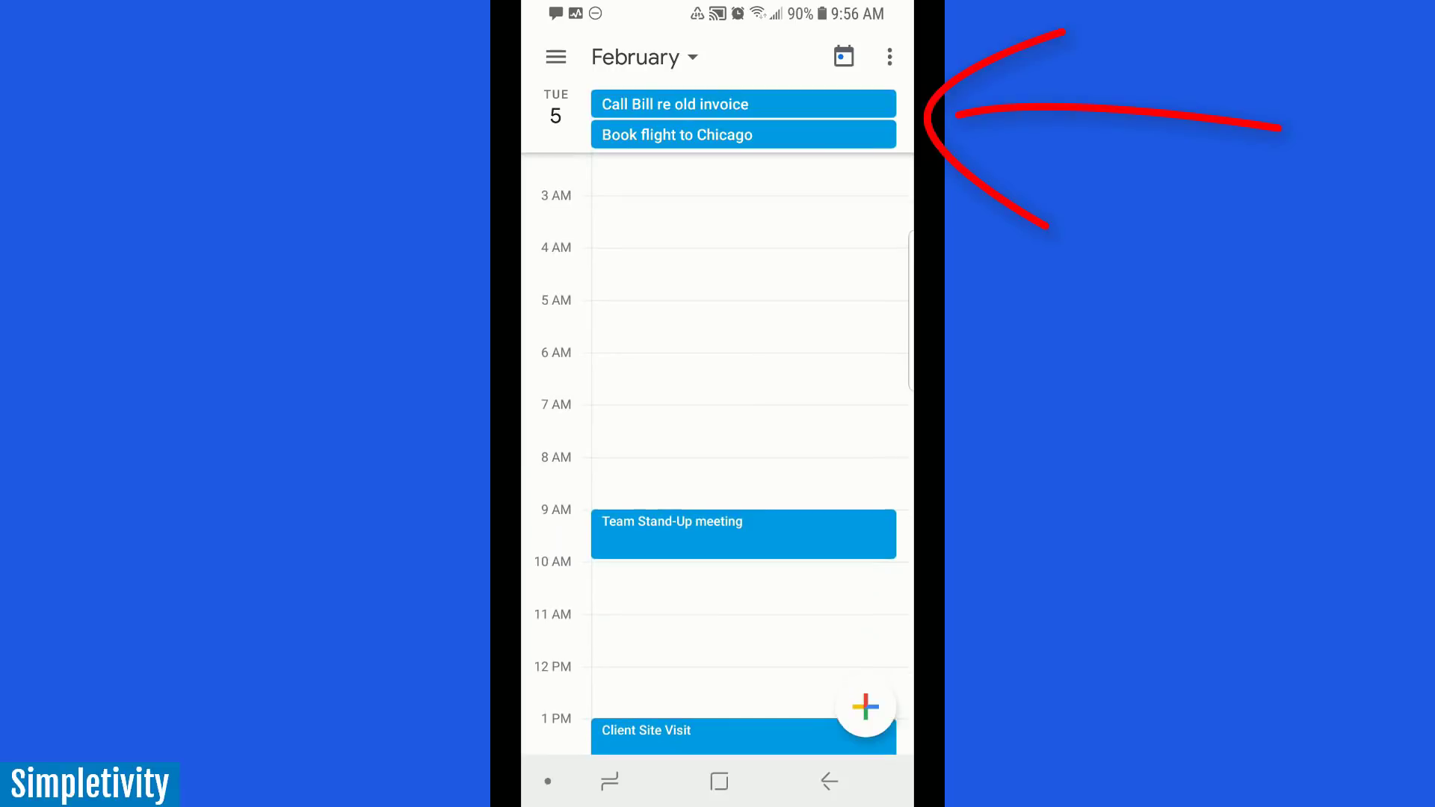
scroll(715, 460, down, 2)
scroll(716, 459, up, 4)
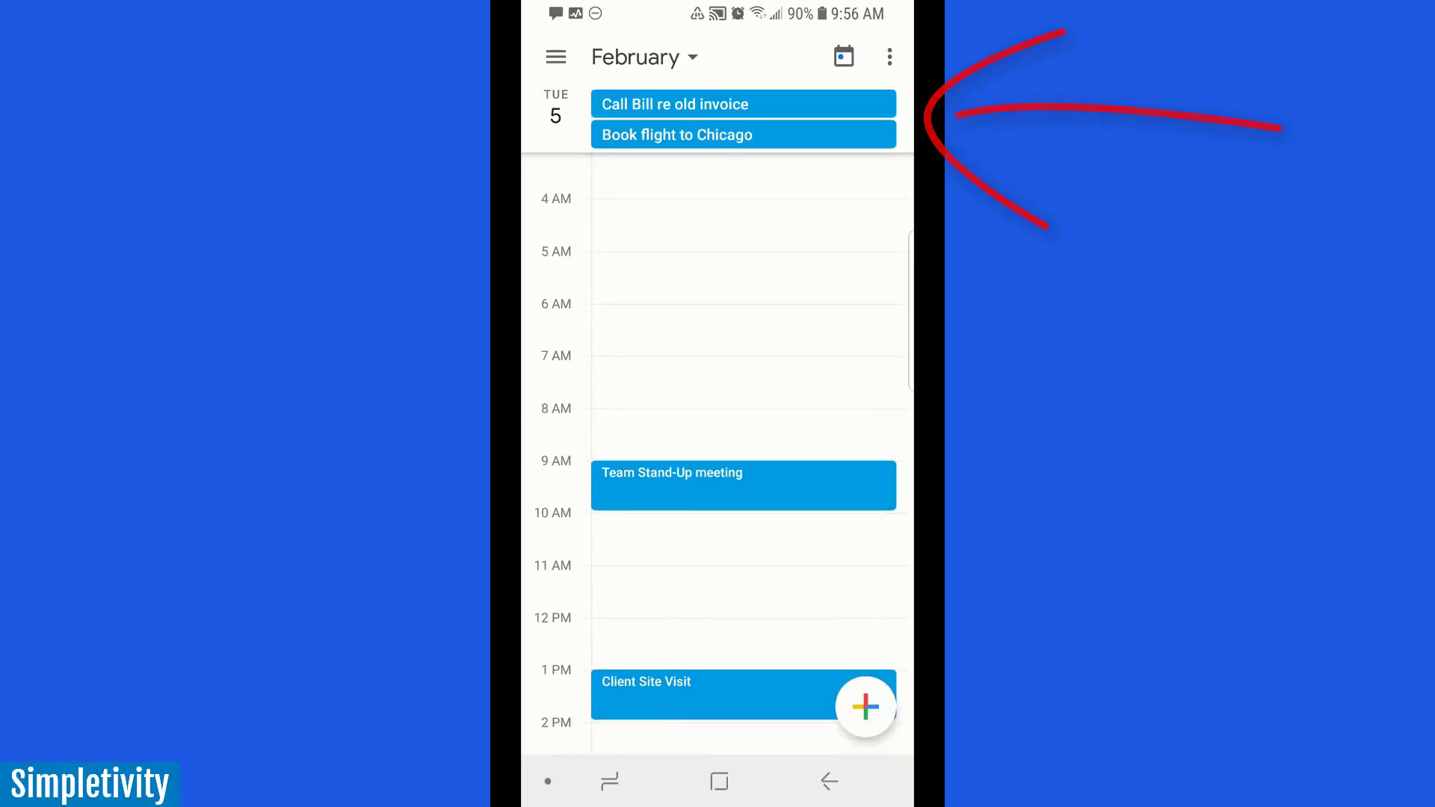
scroll(715, 460, down, 10)
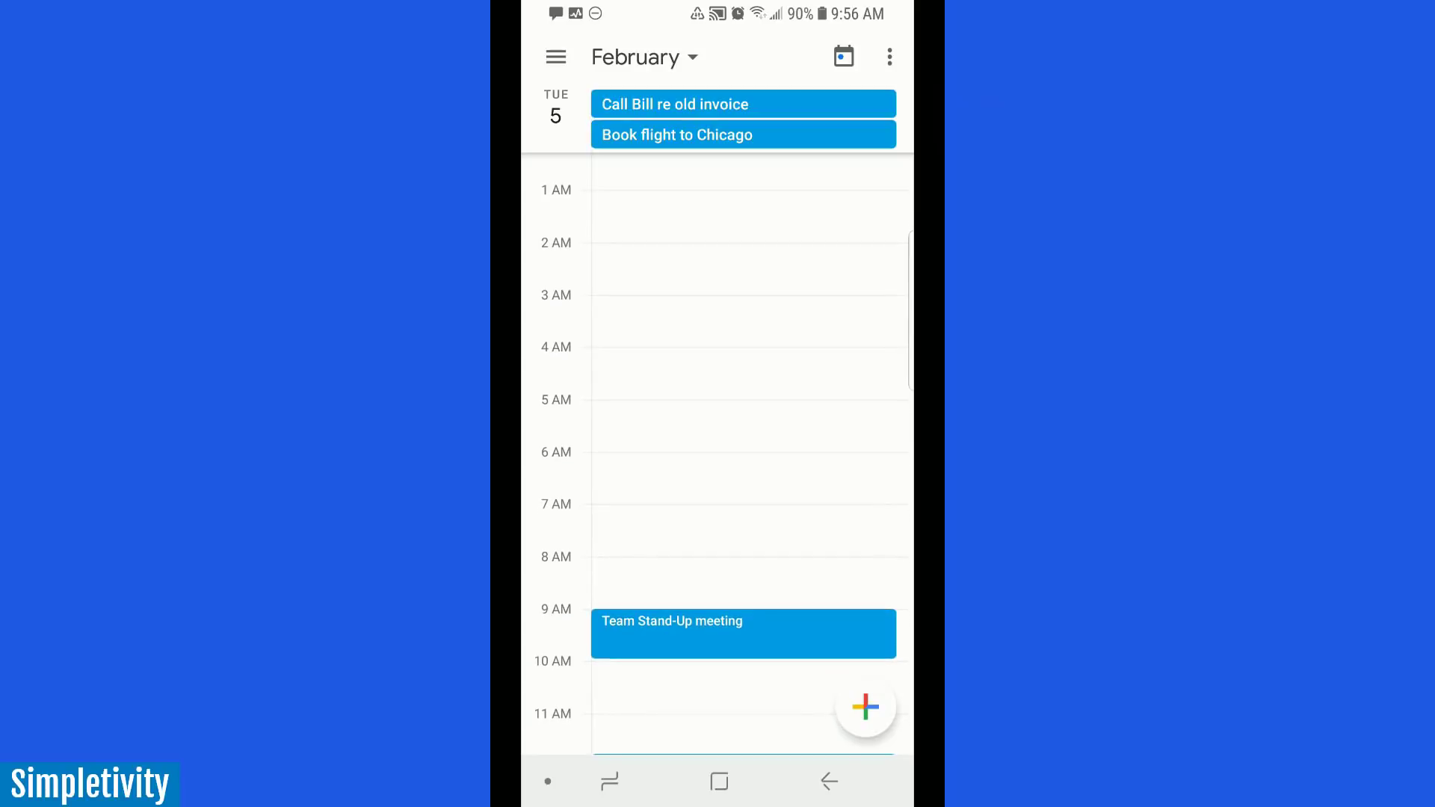
scroll(715, 459, down, 3)
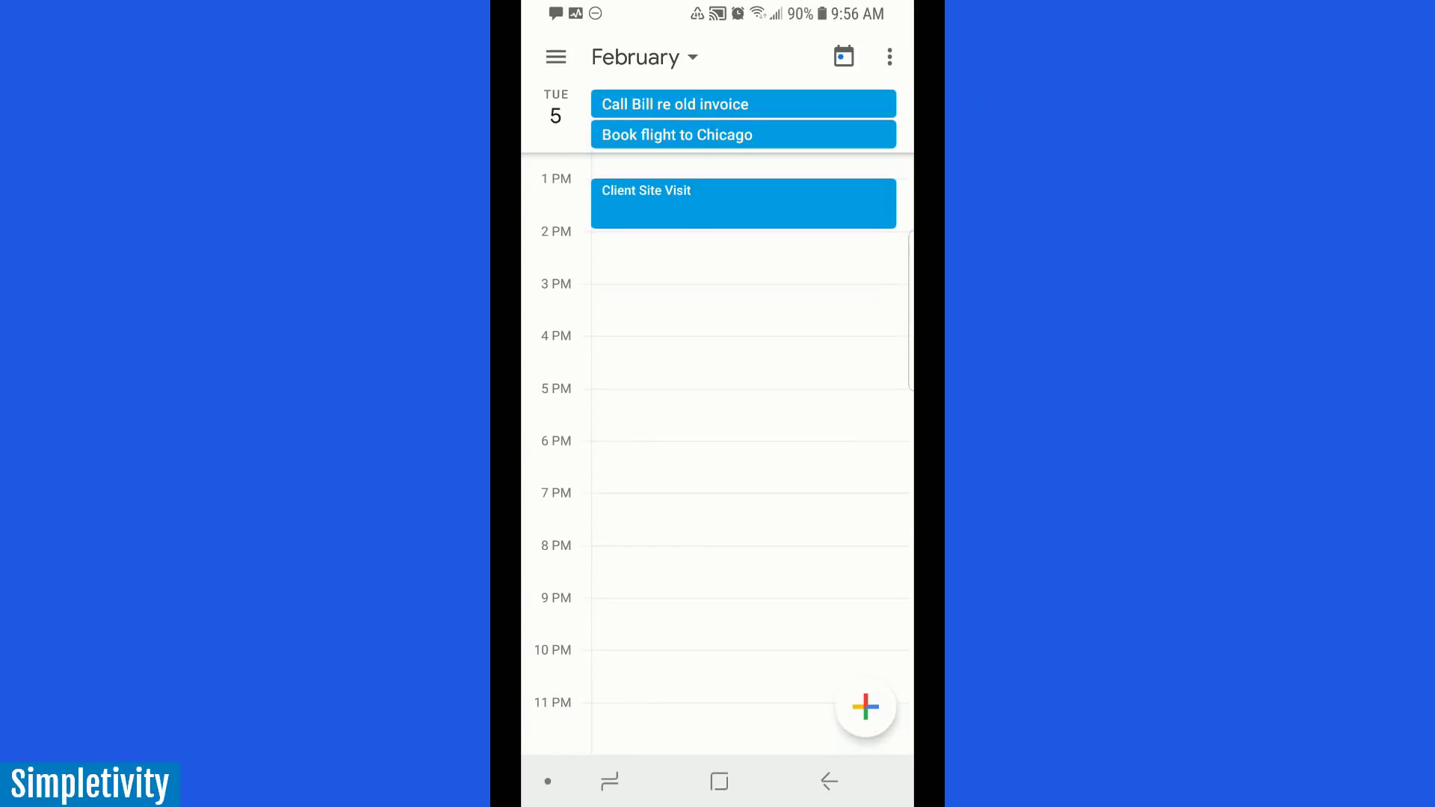
scroll(716, 460, up, 8)
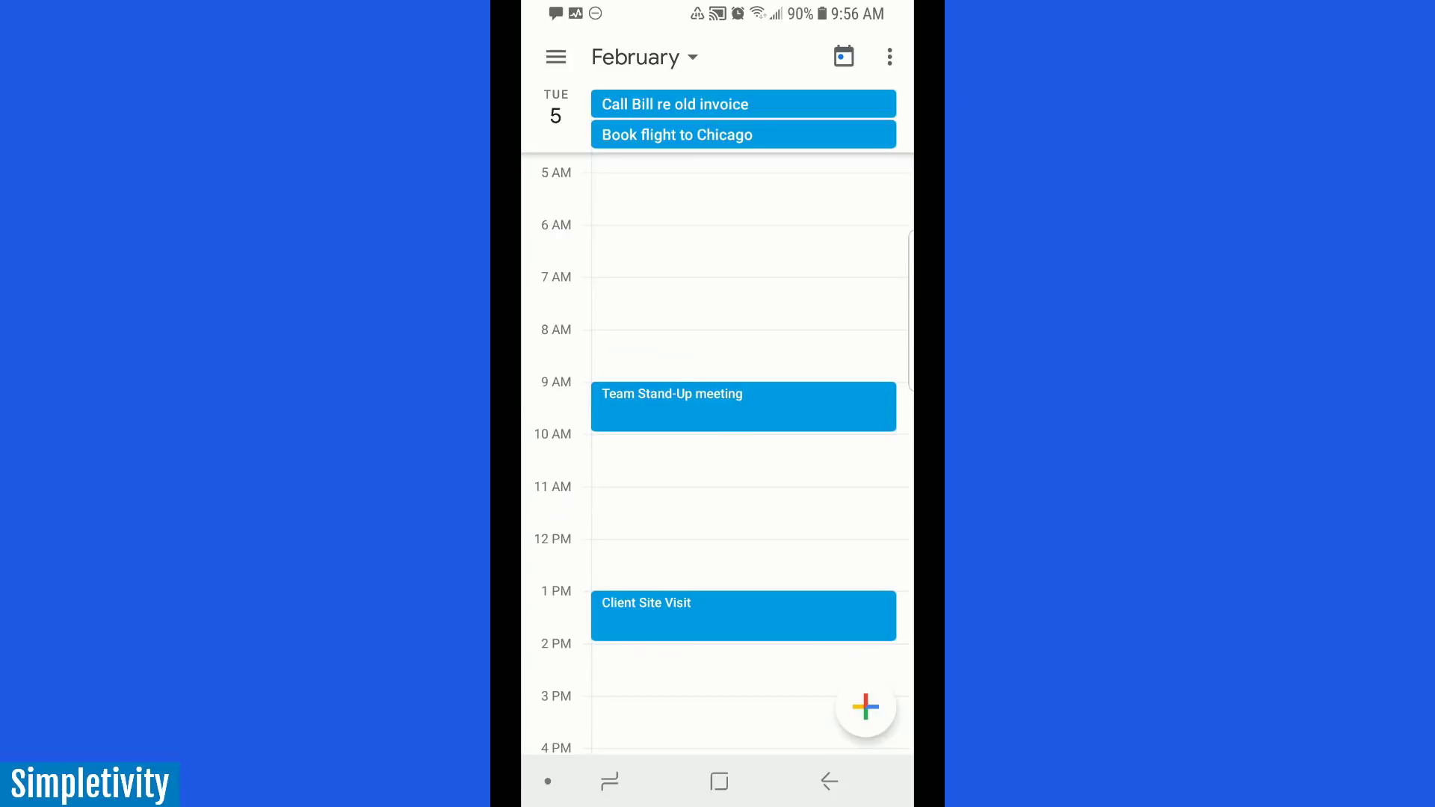
scroll(744, 460, right, 3)
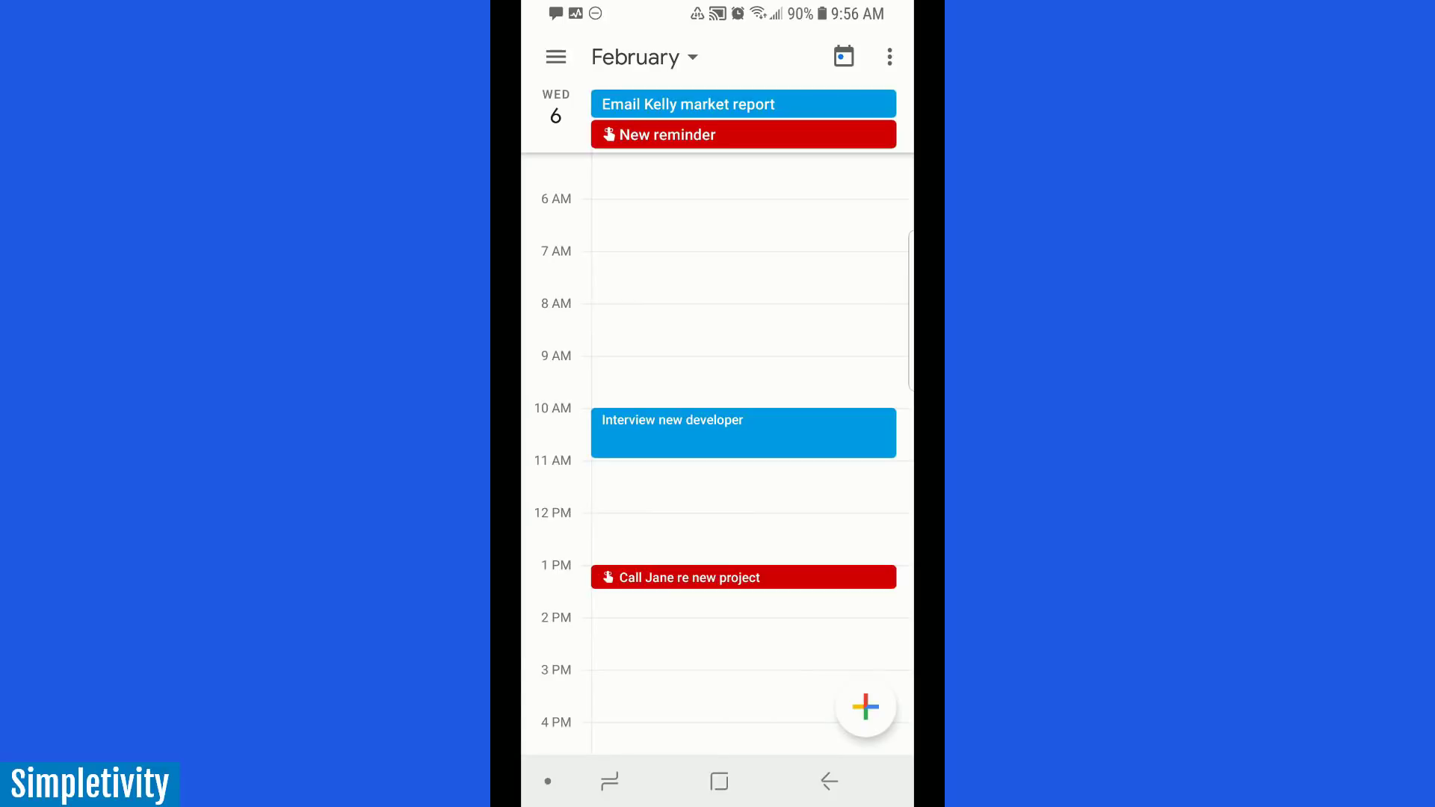
scroll(744, 460, left, 3)
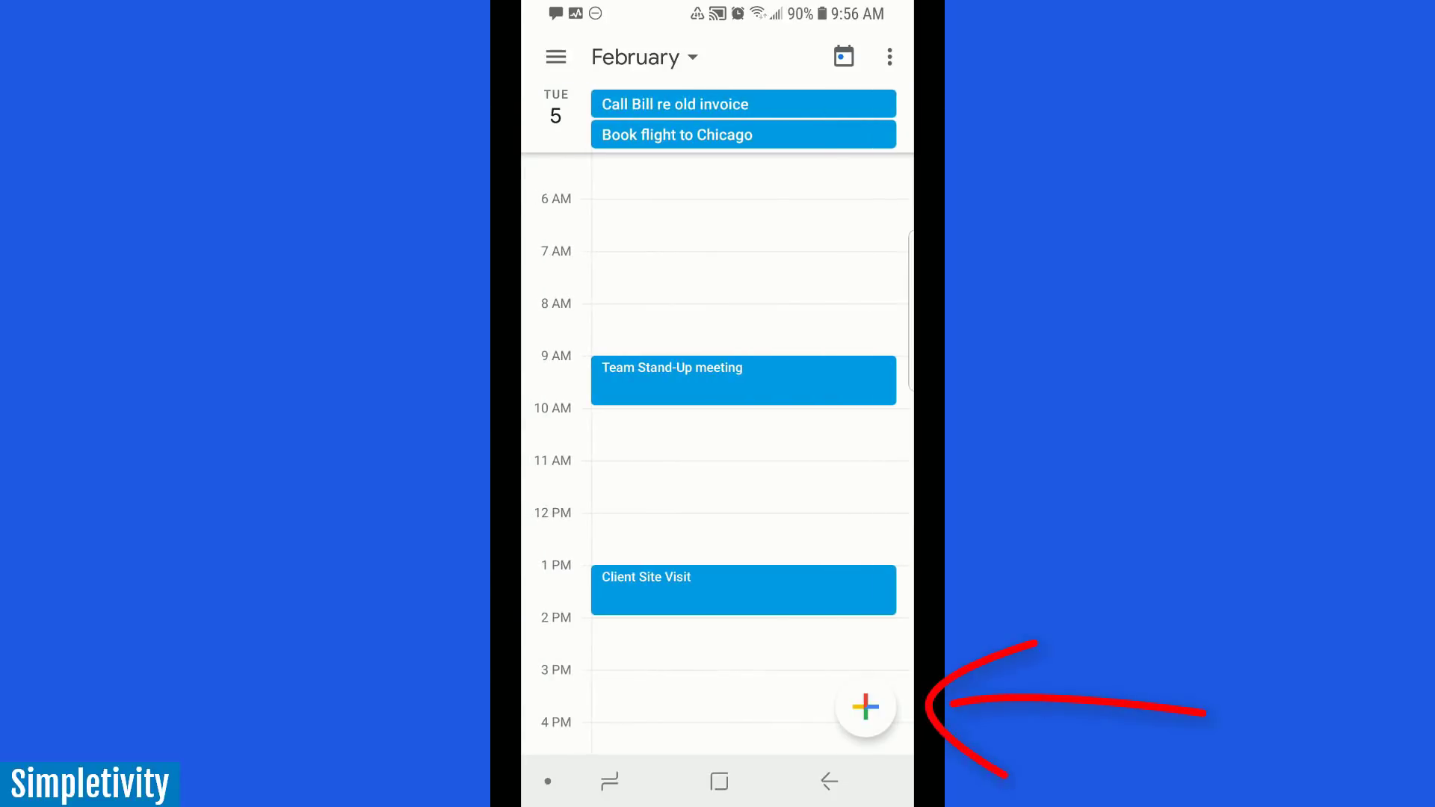
Create an all-day event 'Task 2' on Tuesday, Feb 5 from the + Event option and save it.
click(865, 707)
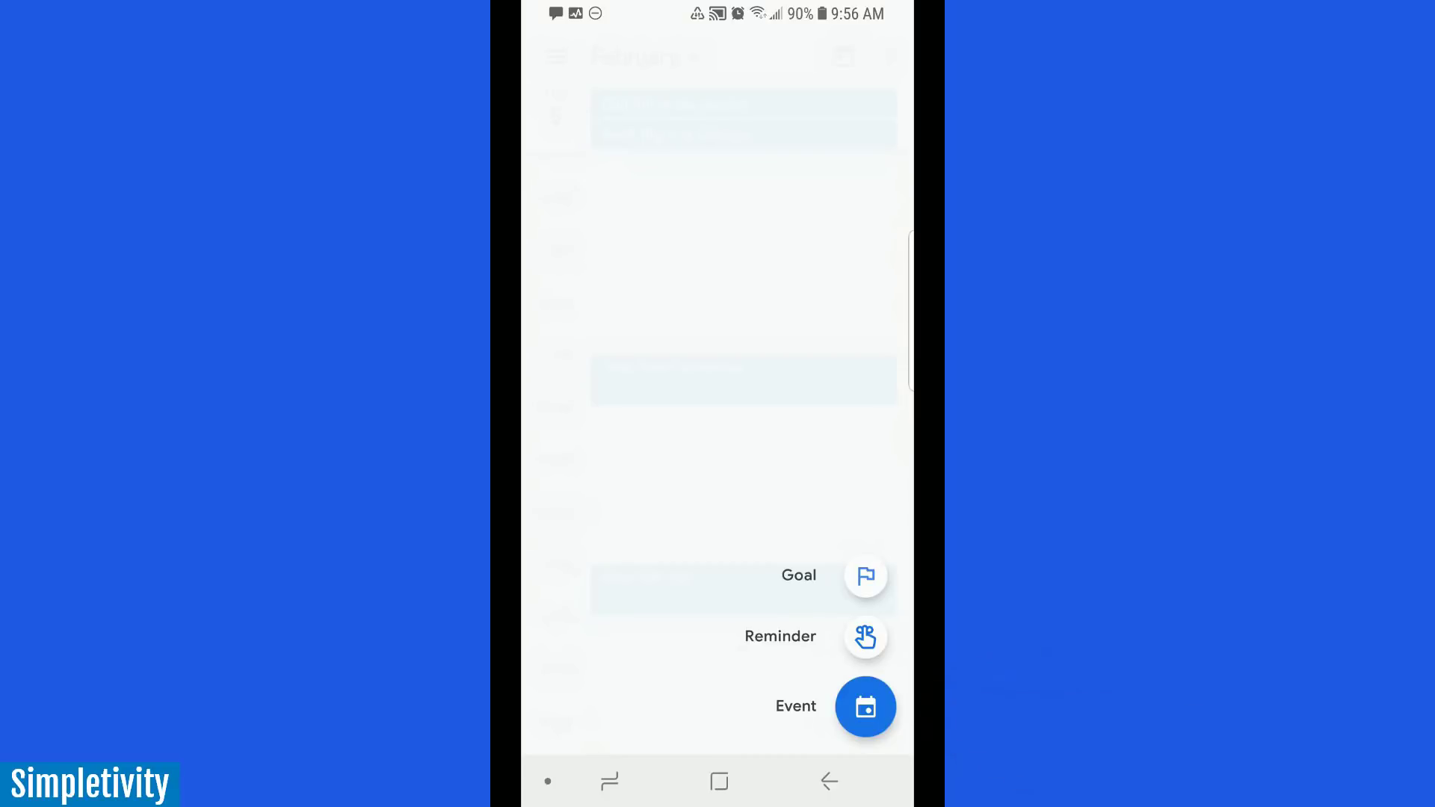
click(866, 707)
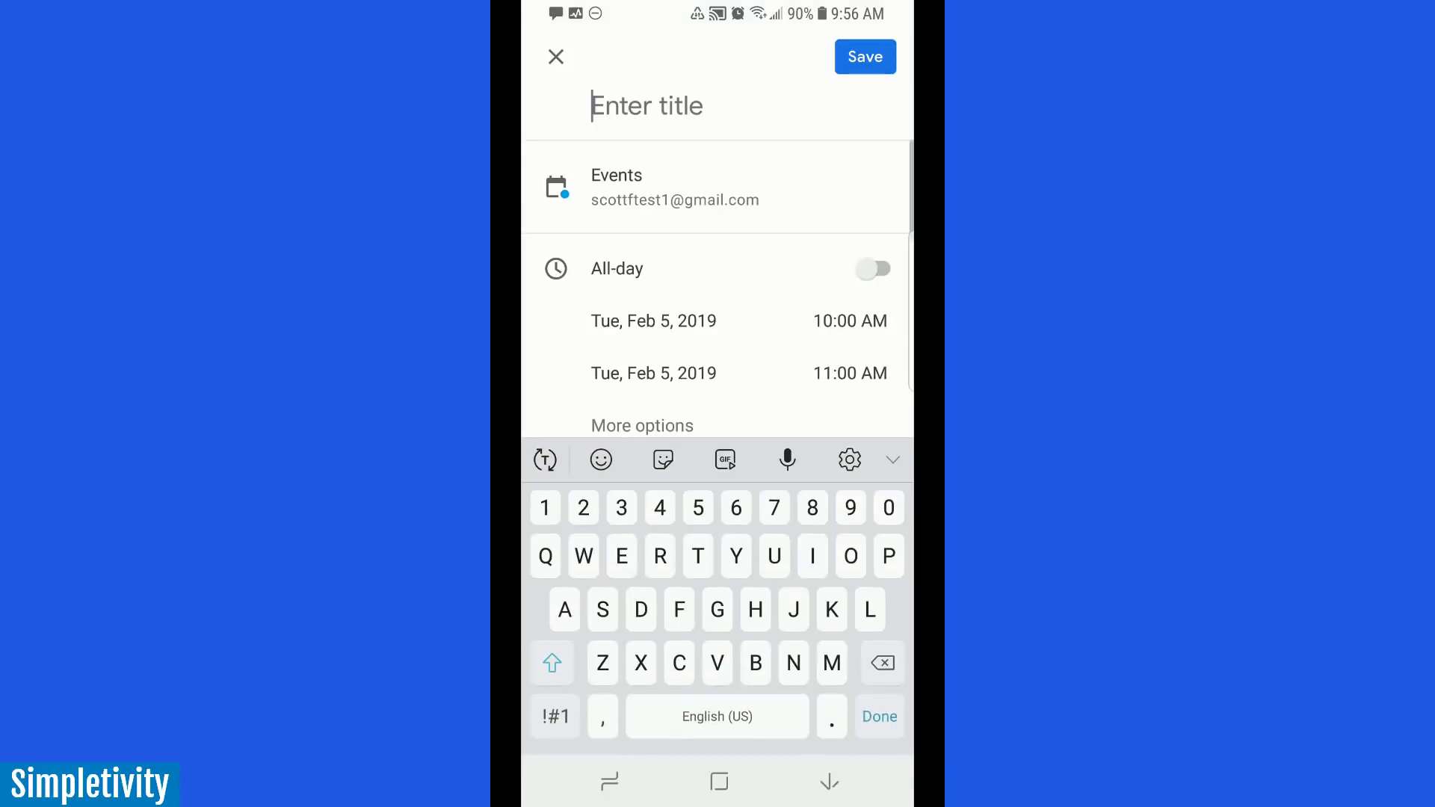
text(Task 2)
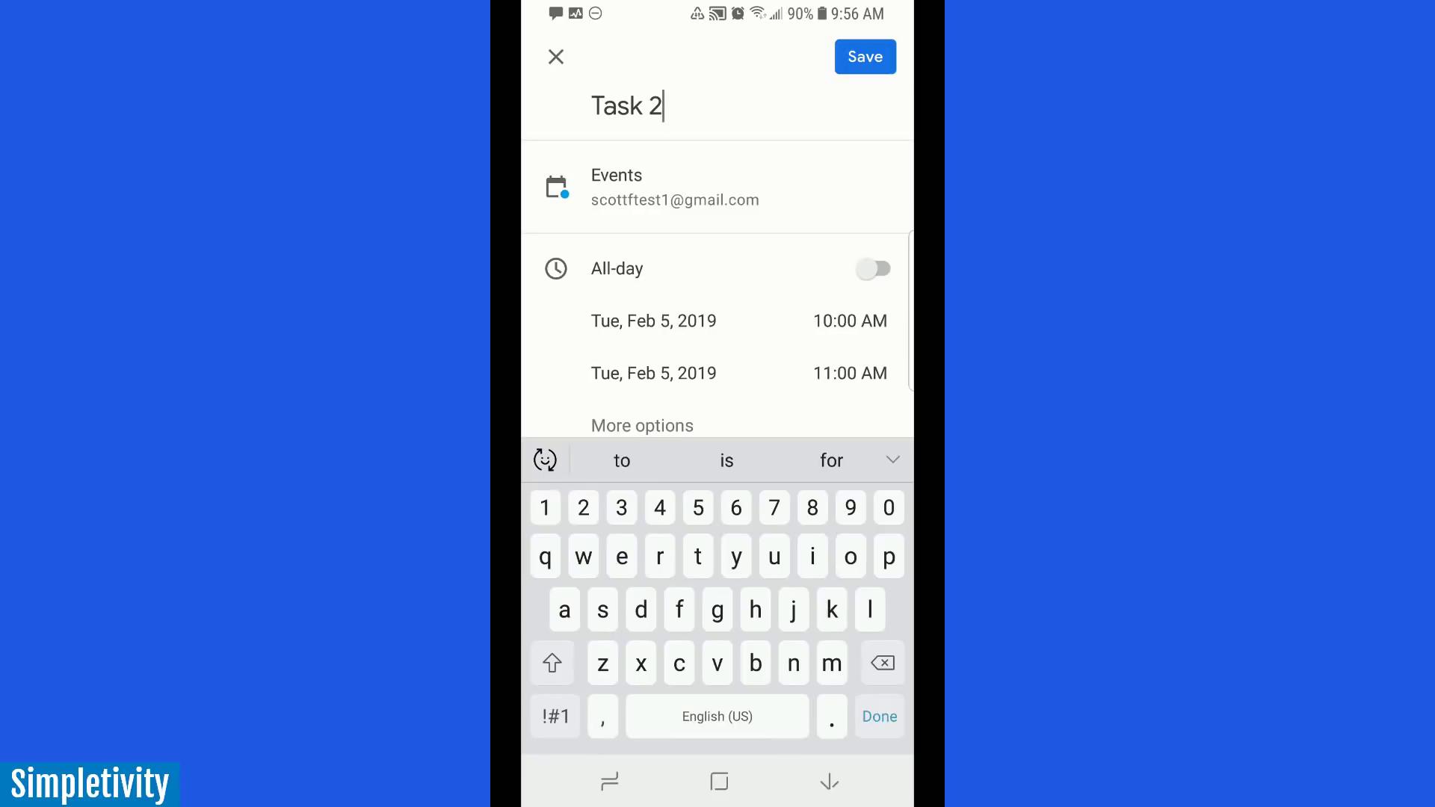
click(874, 268)
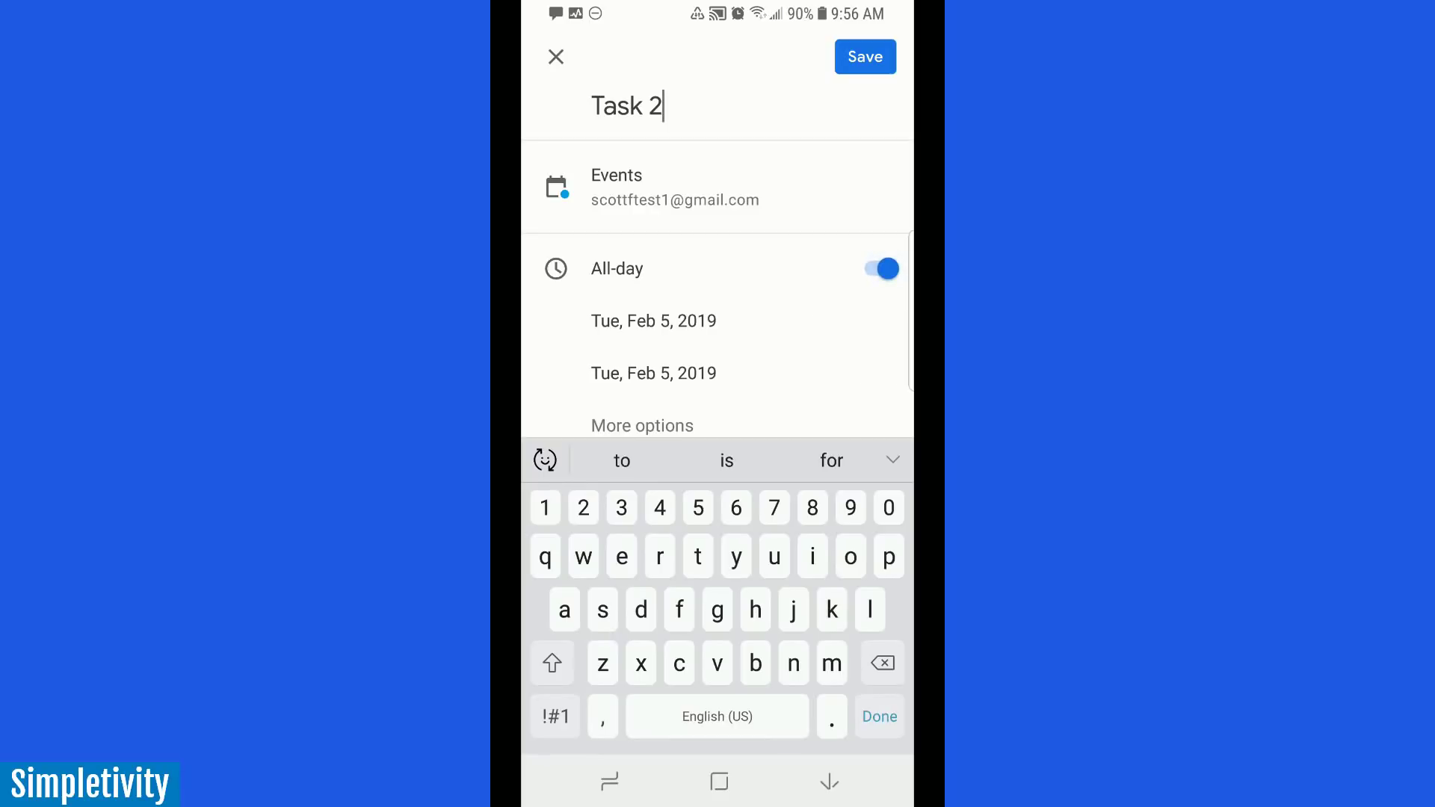
click(882, 269)
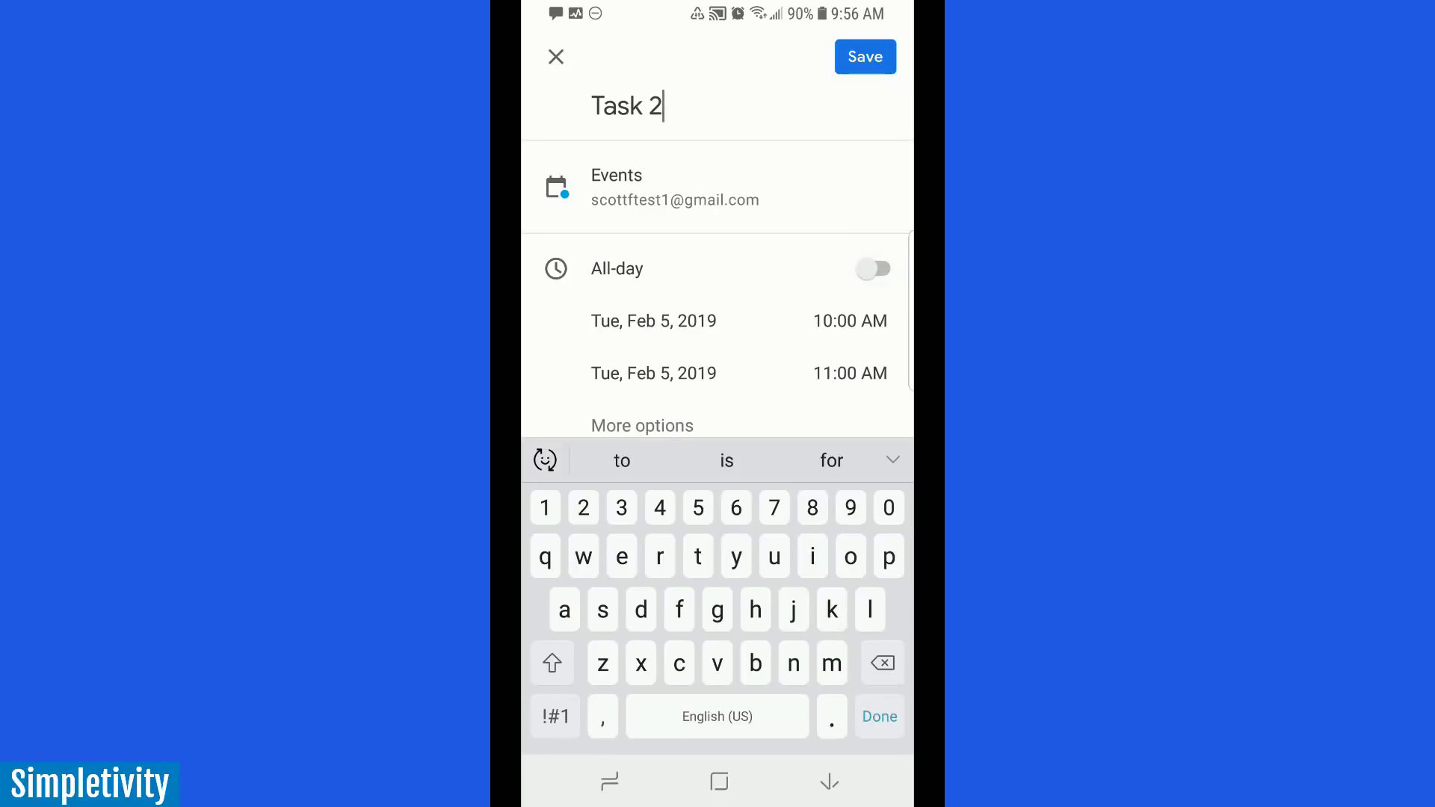
click(882, 268)
click(865, 57)
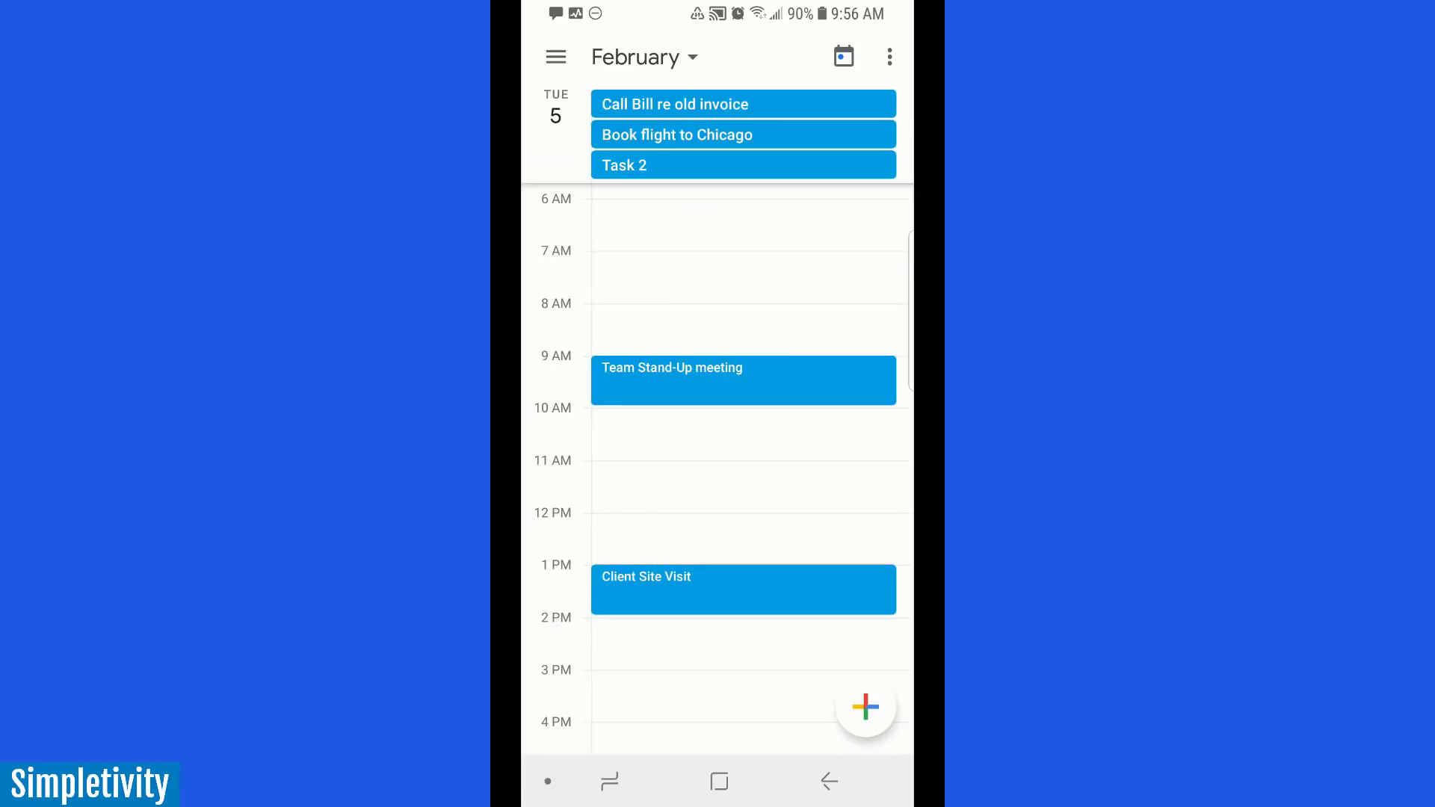
Start a new reminder titled 'Reminder 3'.
click(865, 707)
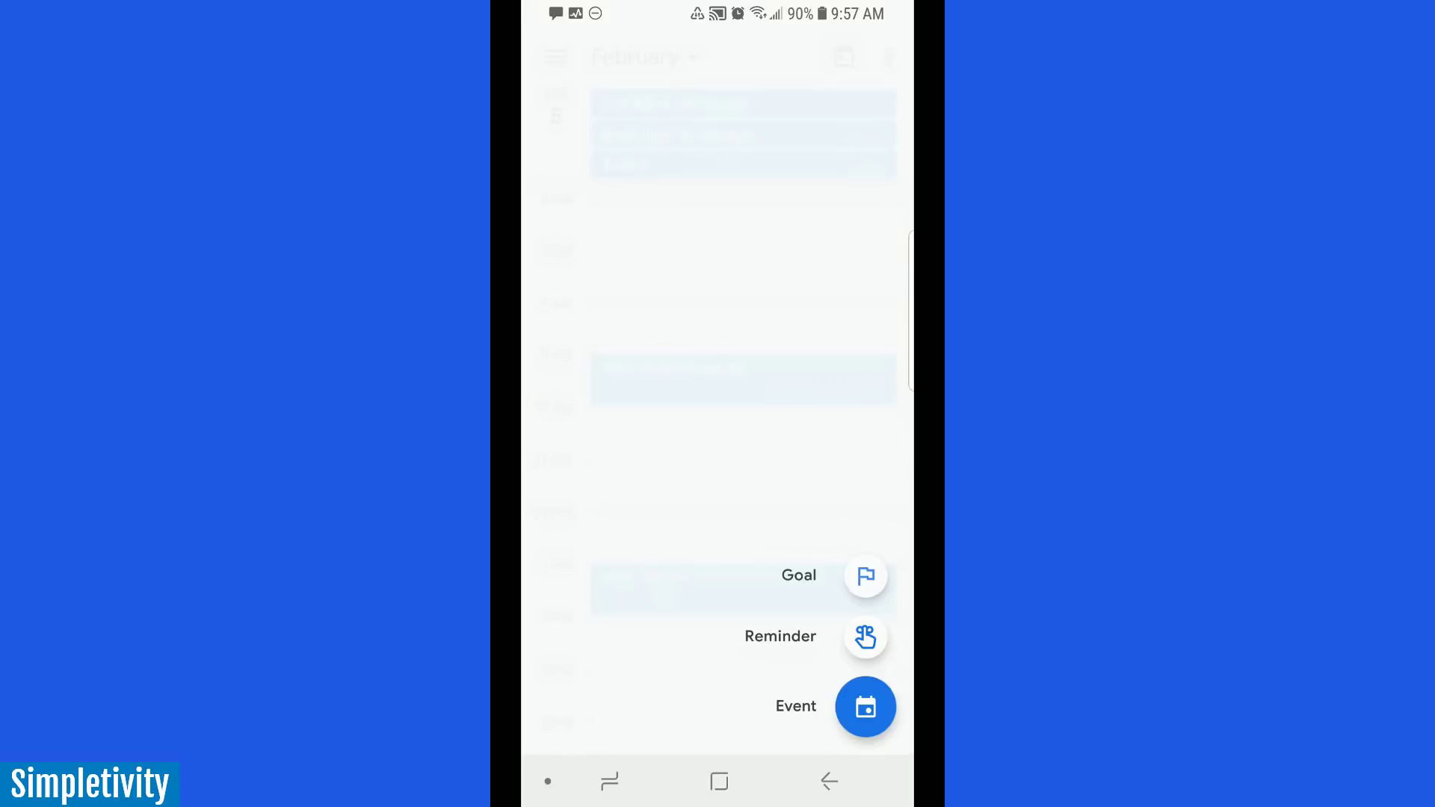
click(866, 636)
text(Re)
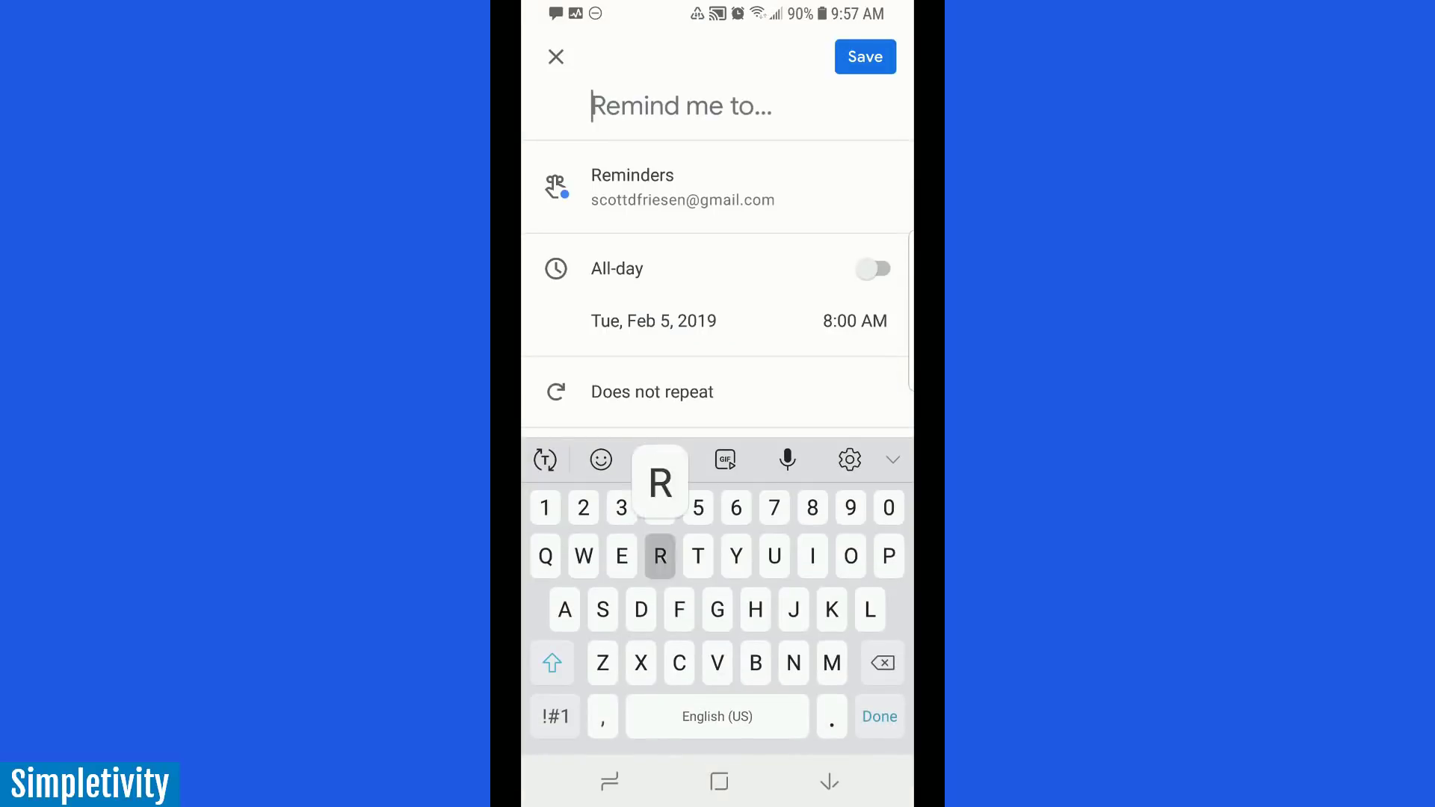
text(mo)
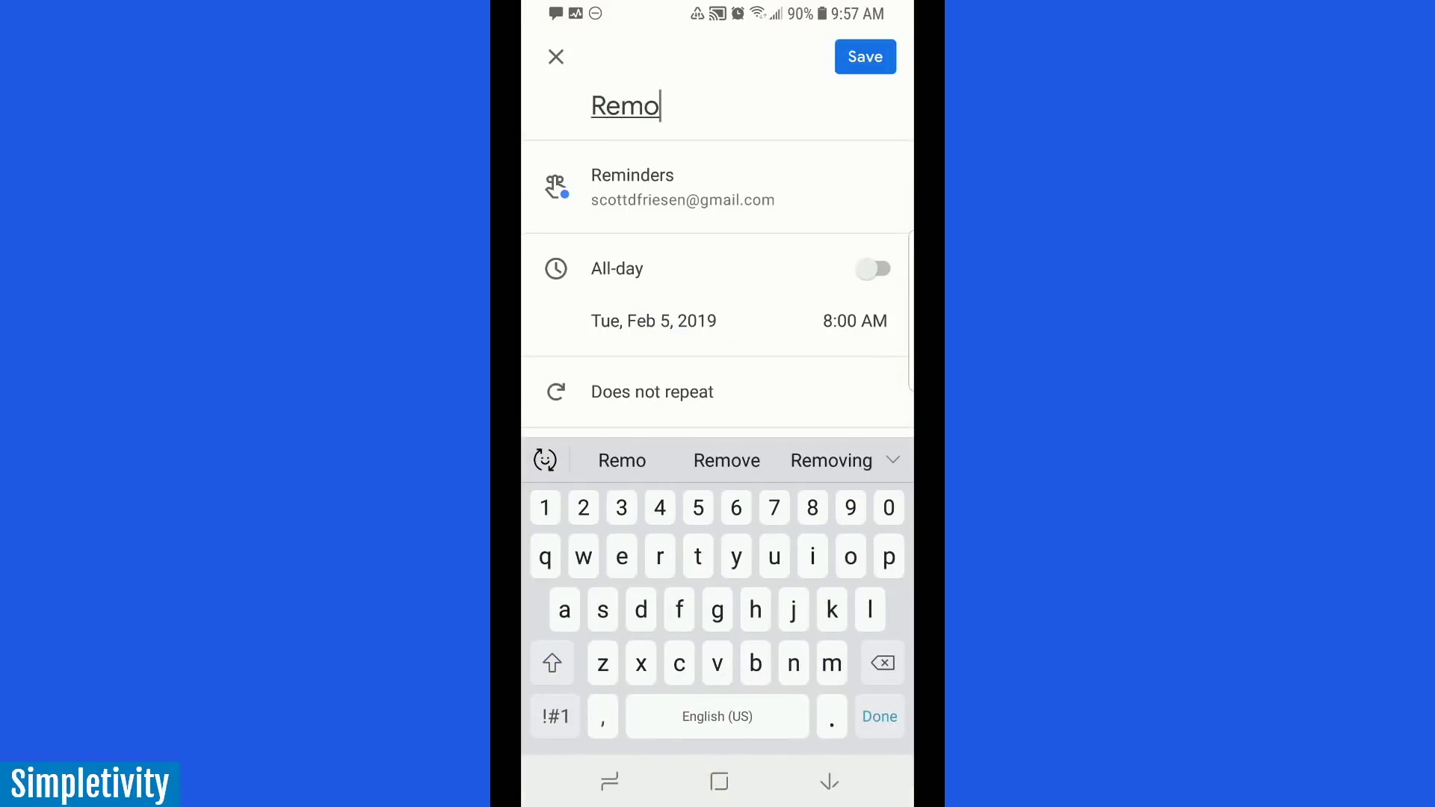
key(BackSpace)
text(inder )
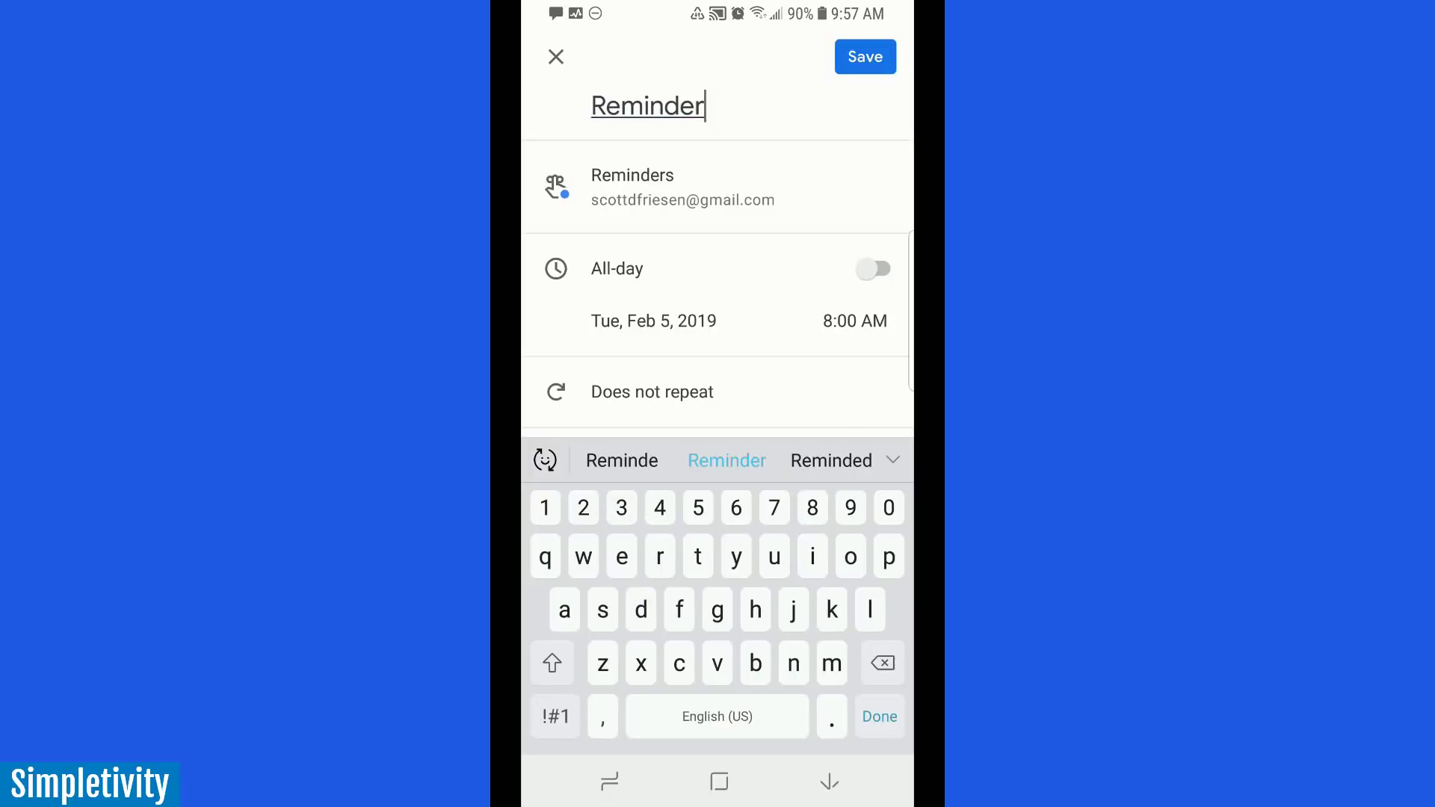
text(3)
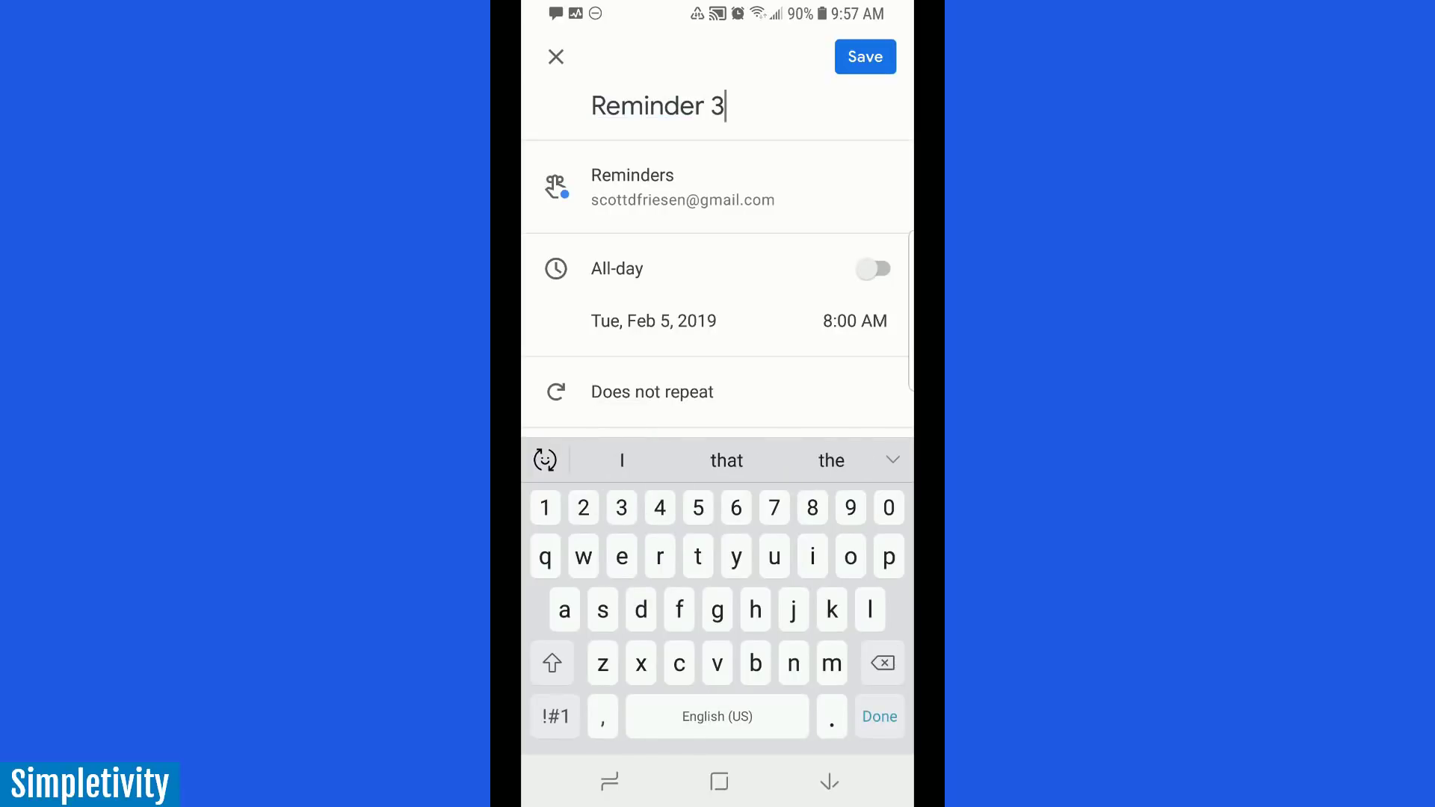
Set Reminder 3's time to 8:30 AM, make it all-day, and save it.
click(855, 320)
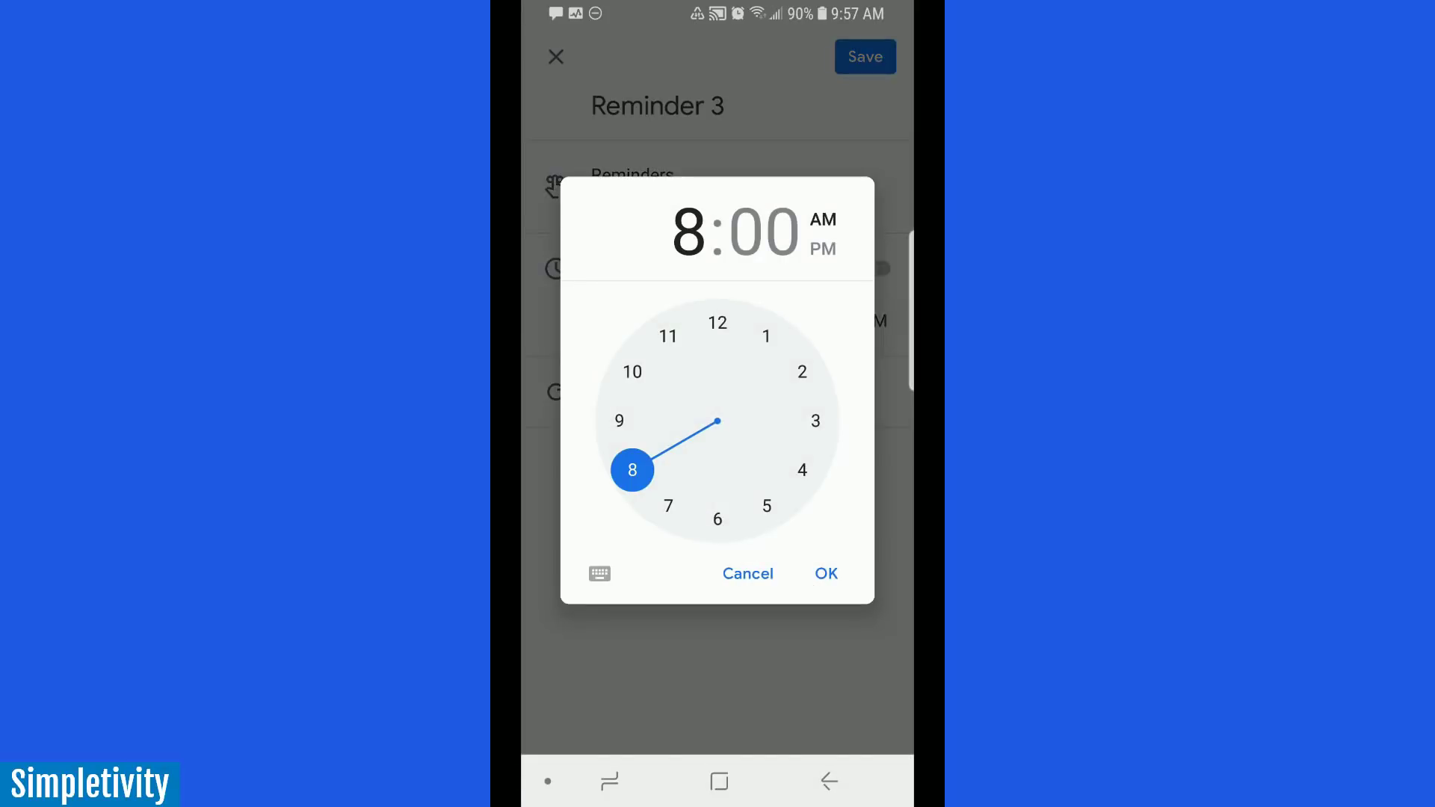
click(718, 518)
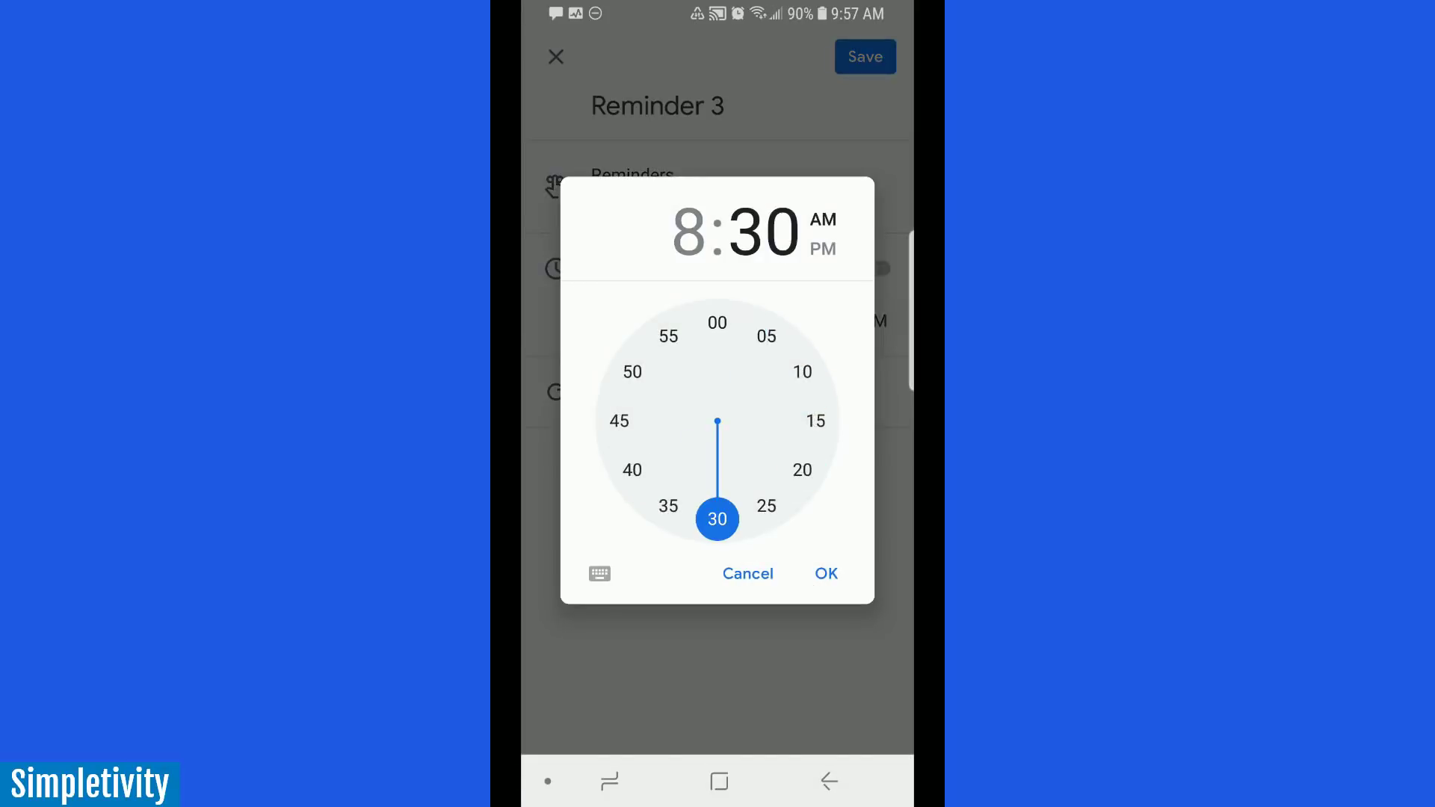
click(826, 574)
click(882, 268)
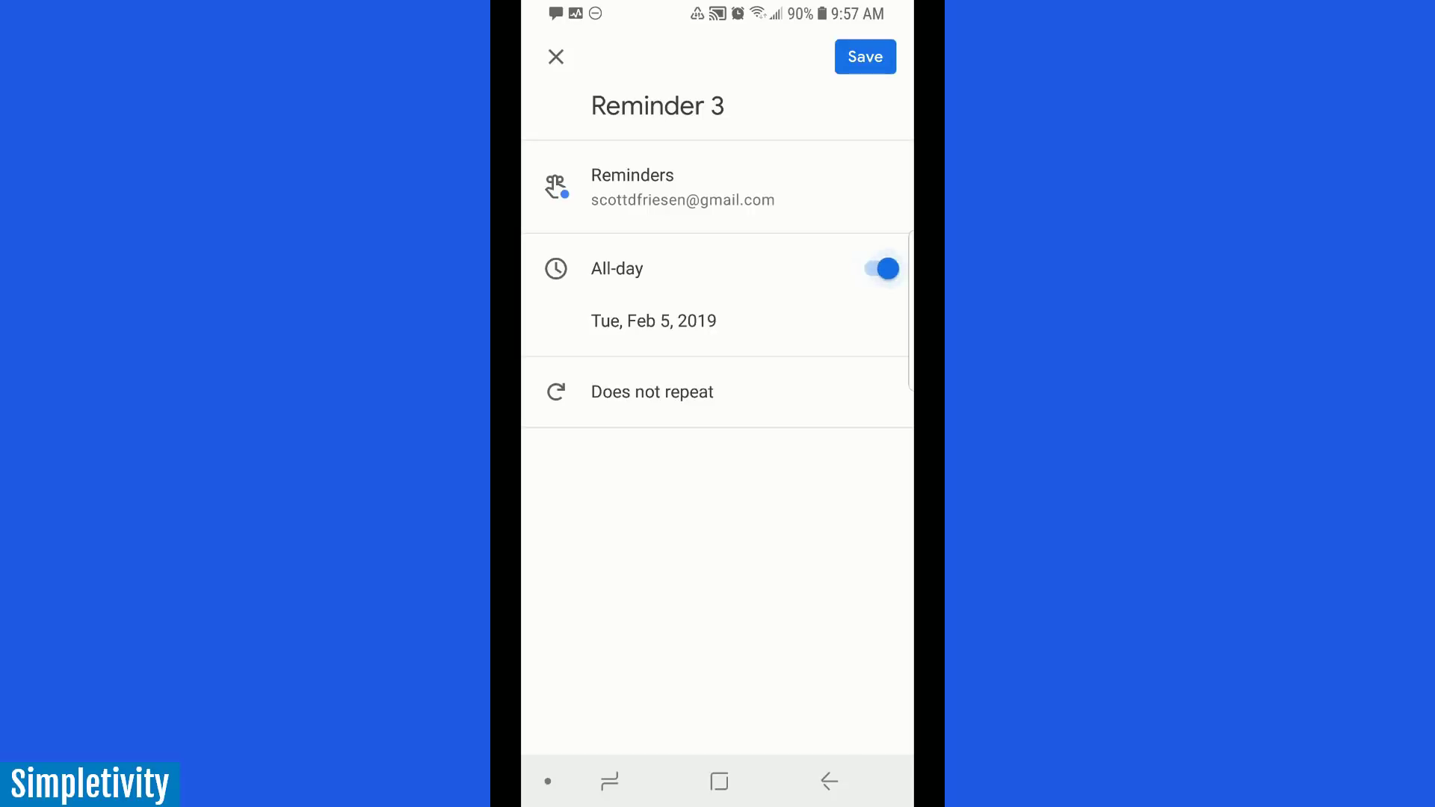
click(865, 57)
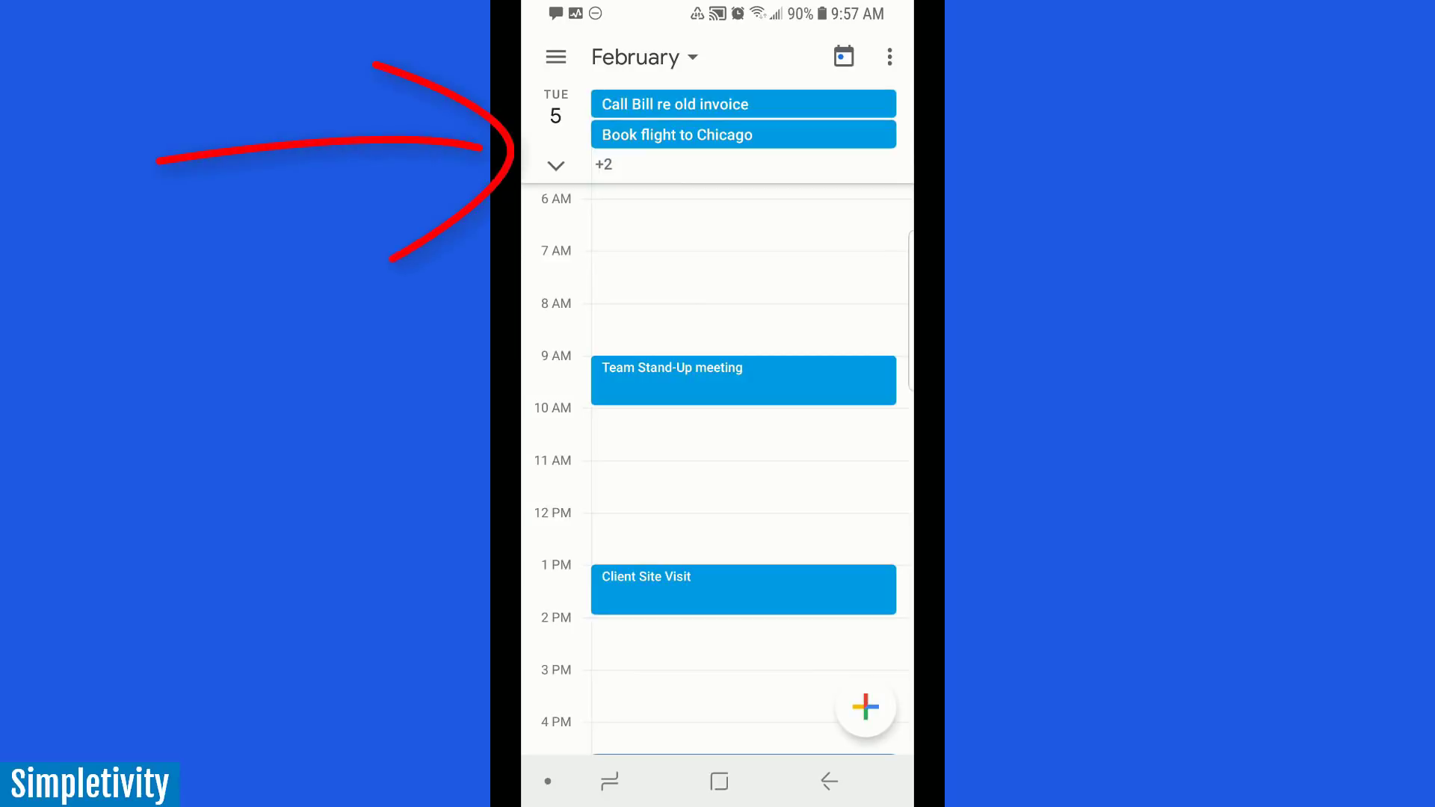
Expand Tuesday's all-day row, view the '2 reminders' group, then return to the calendar.
click(556, 165)
click(555, 194)
click(555, 166)
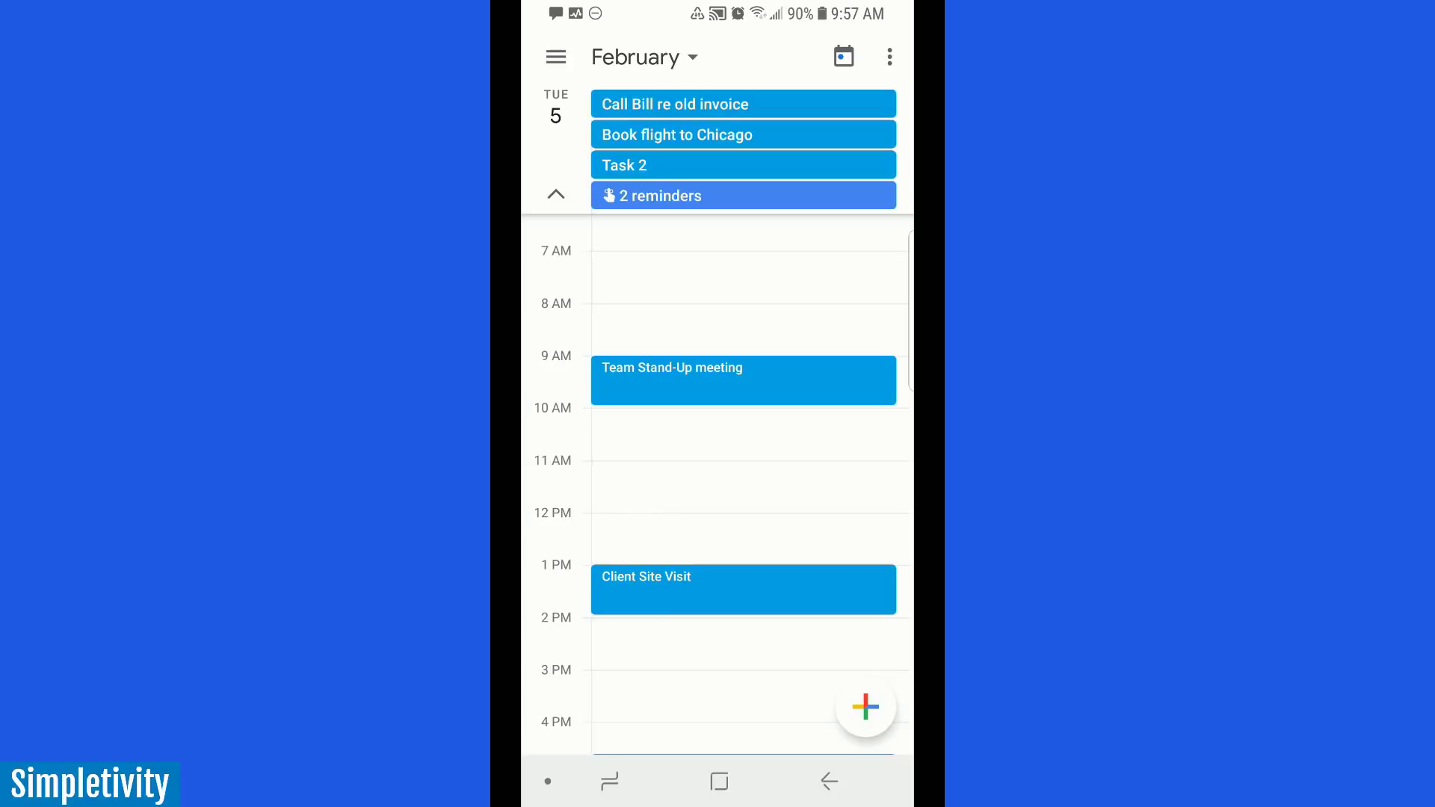
click(744, 195)
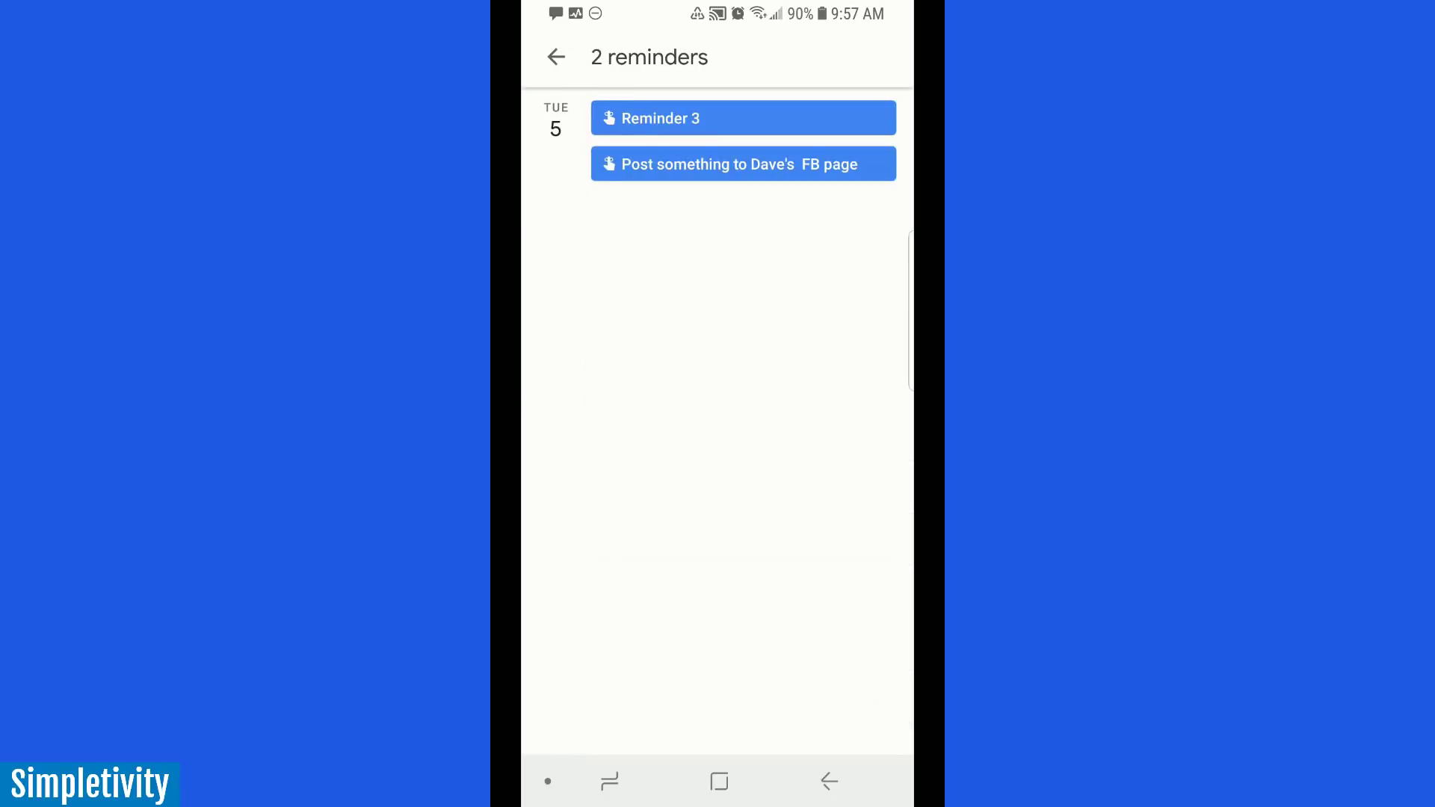
click(556, 57)
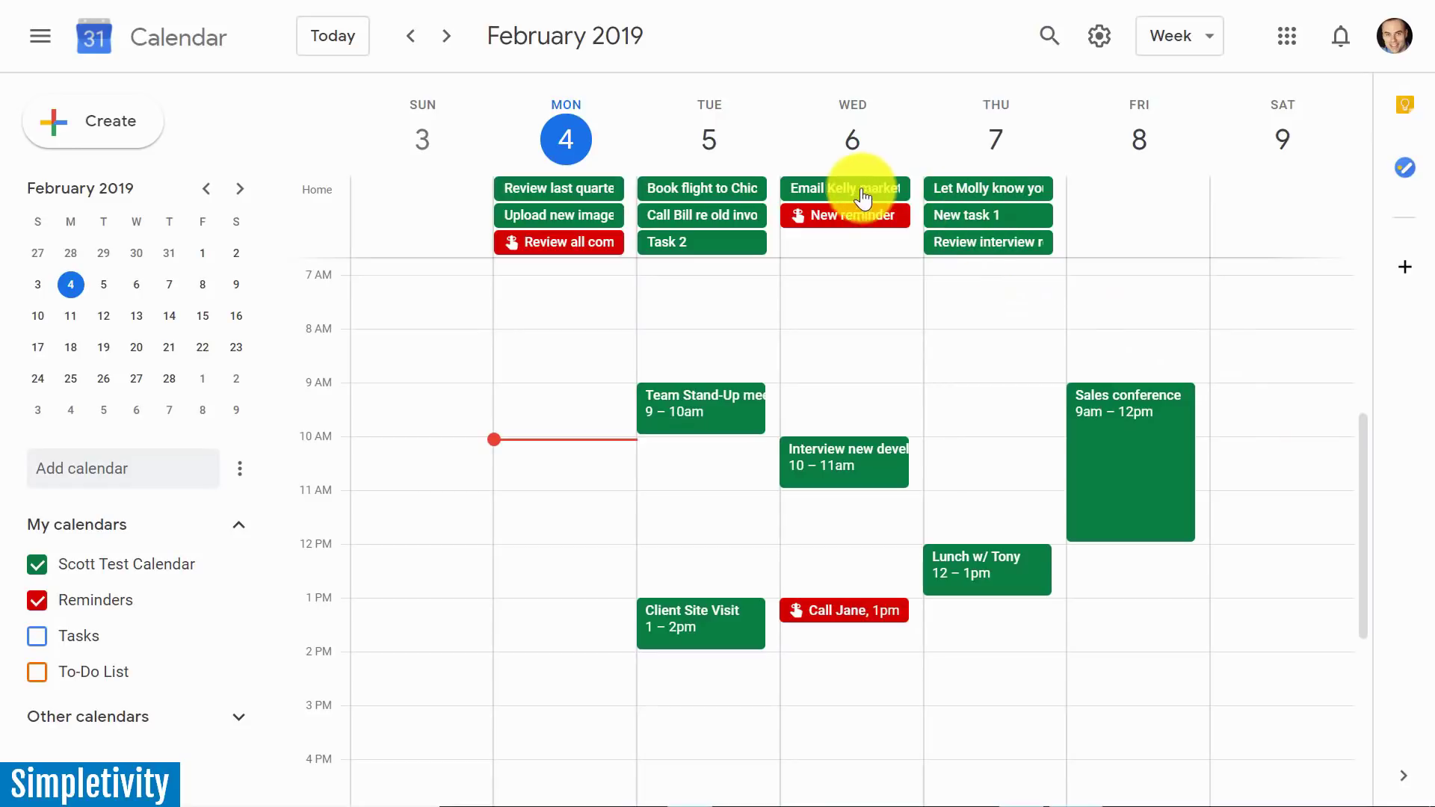
scroll(720, 385, up, 5)
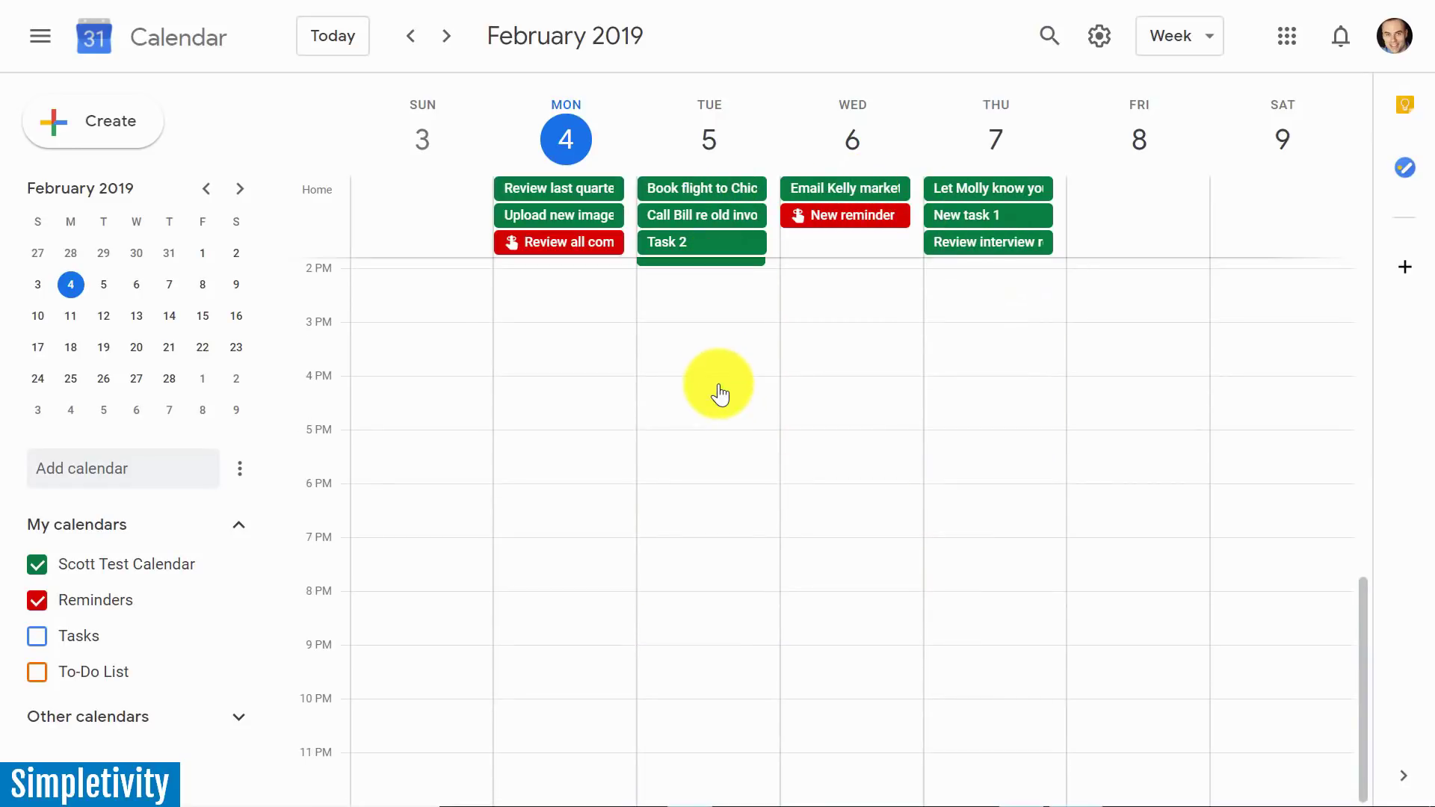
scroll(720, 392, down, 5)
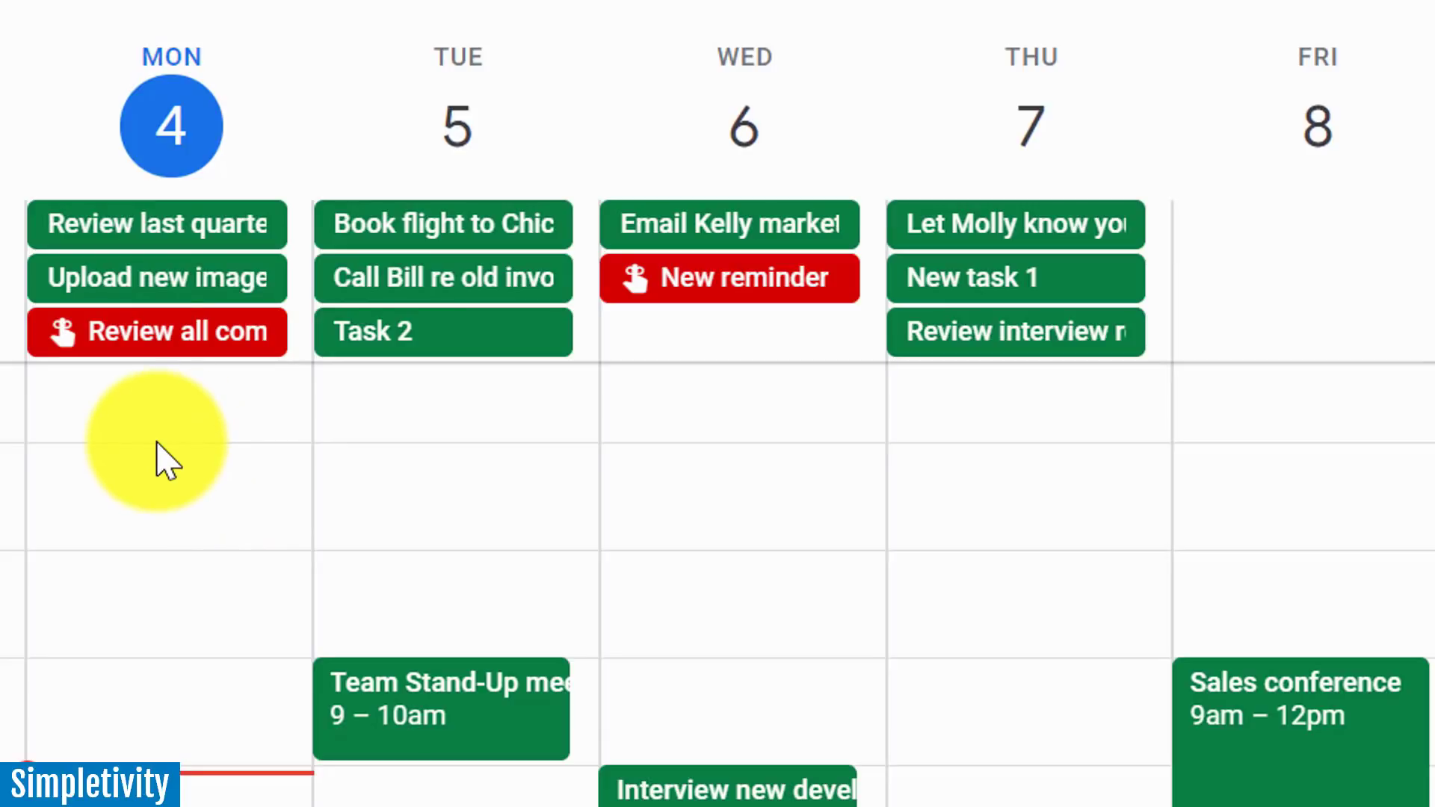
Move 'Review last quarter' from Monday to Wednesday and 'Upload new image' to Tuesday.
scroll(157, 560, down, 5)
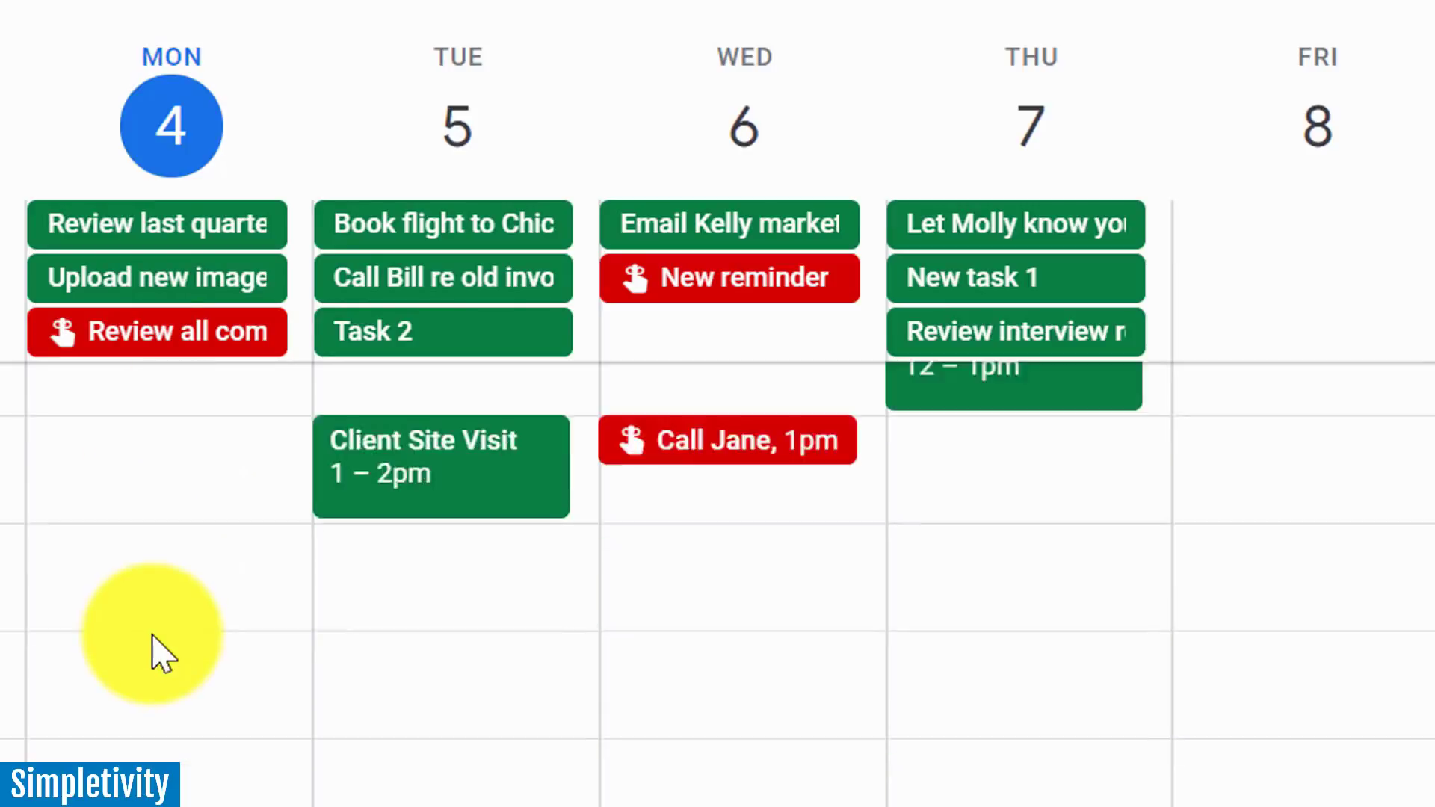
scroll(177, 737, up, 6)
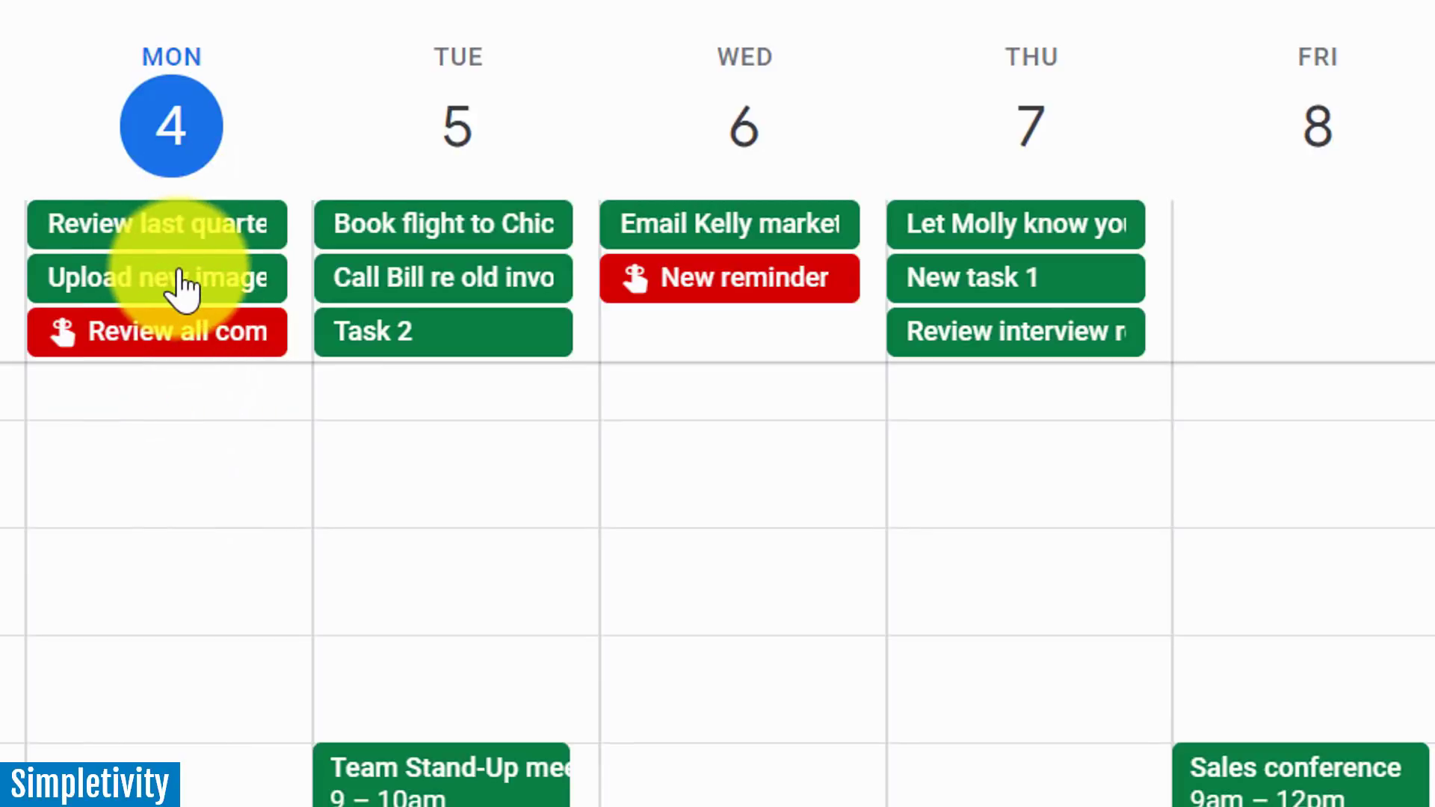
drag(157, 224, 747, 346)
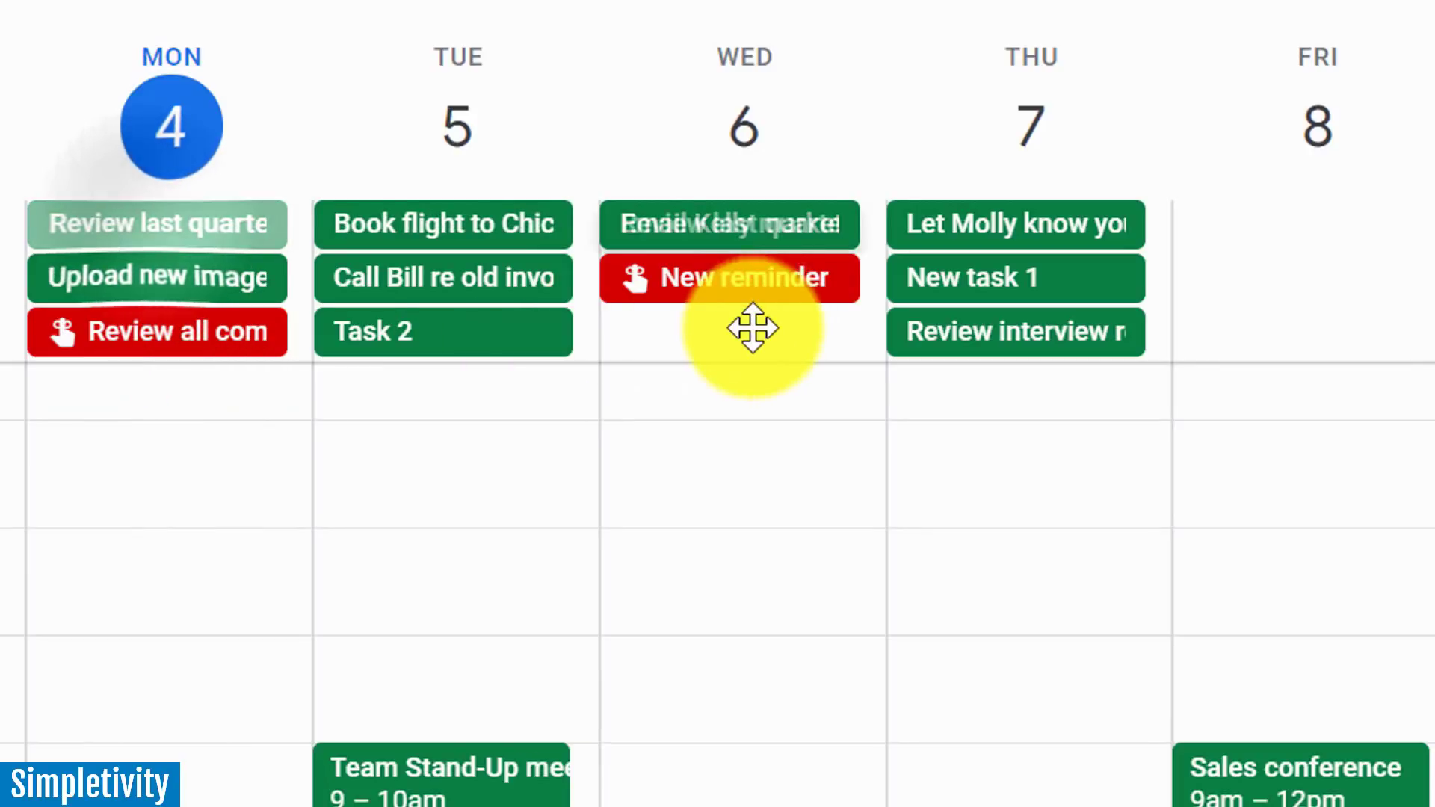
drag(159, 233, 486, 326)
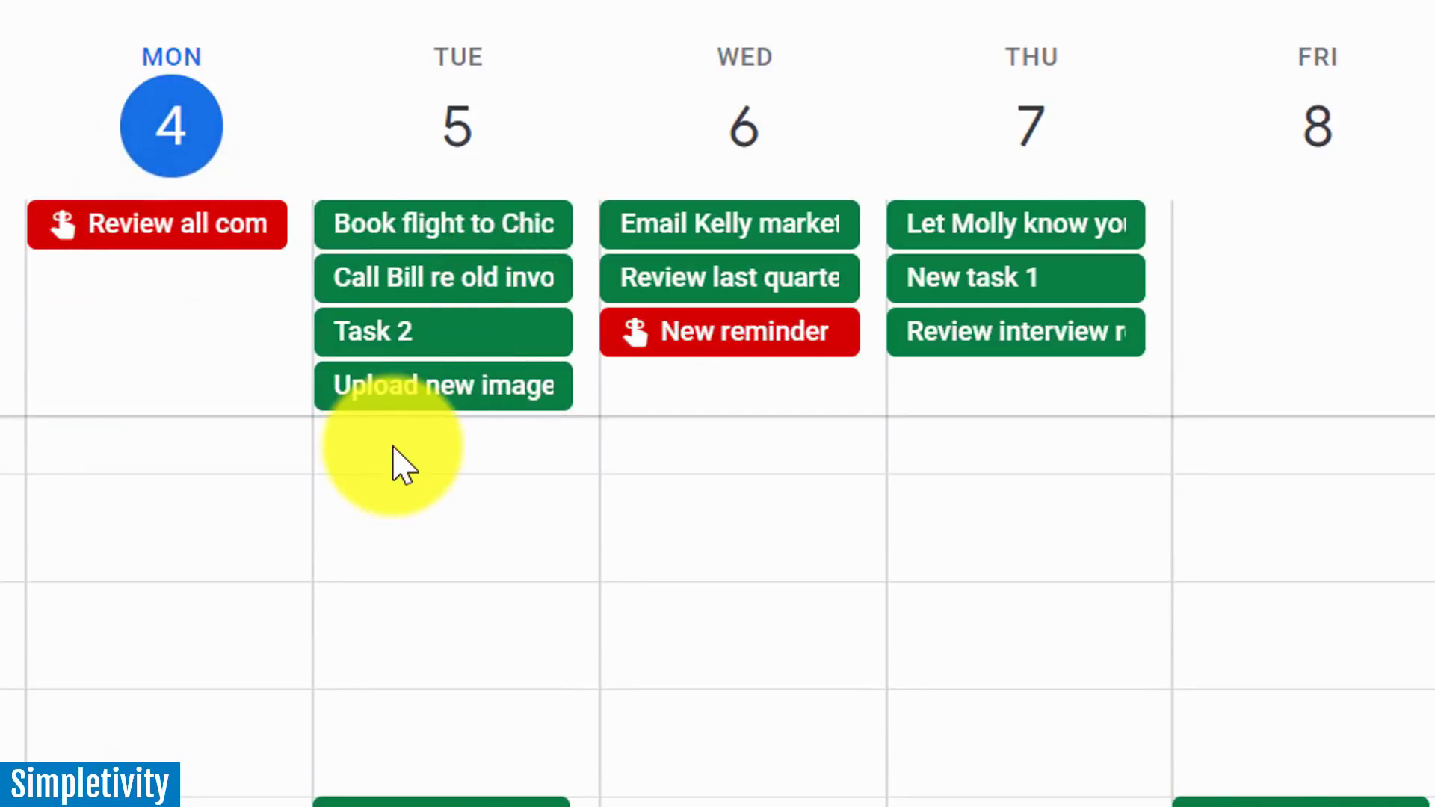